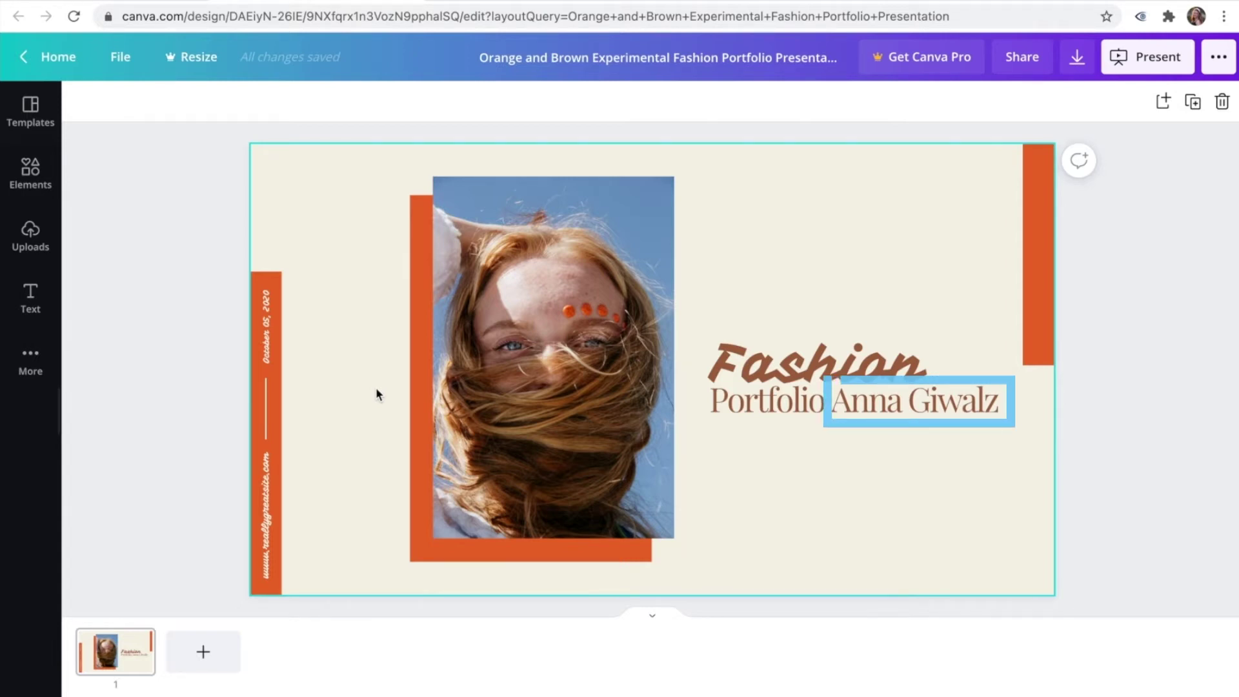
Add the word 'Portfolio' to the Fashion heading text
{"action": "left_click", "coordinate": [879, 343]}
{"action": "double_click", "coordinate": [943, 360]}
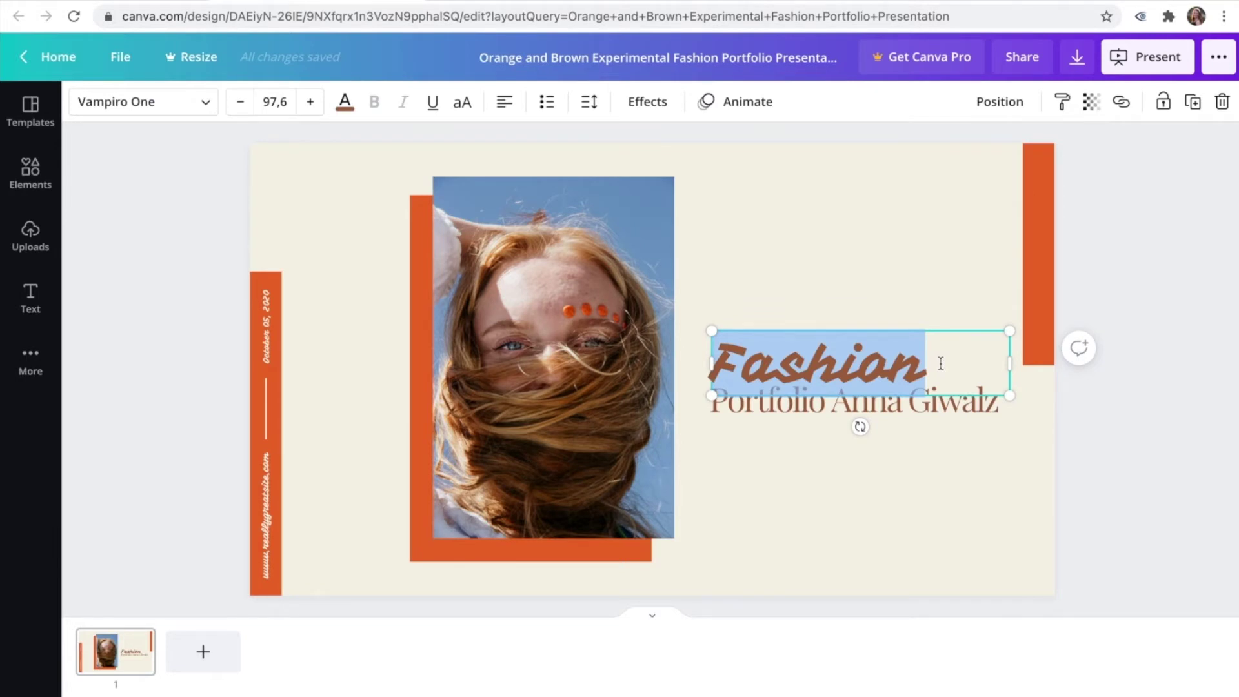
{"action": "left_click", "coordinate": [941, 363]}
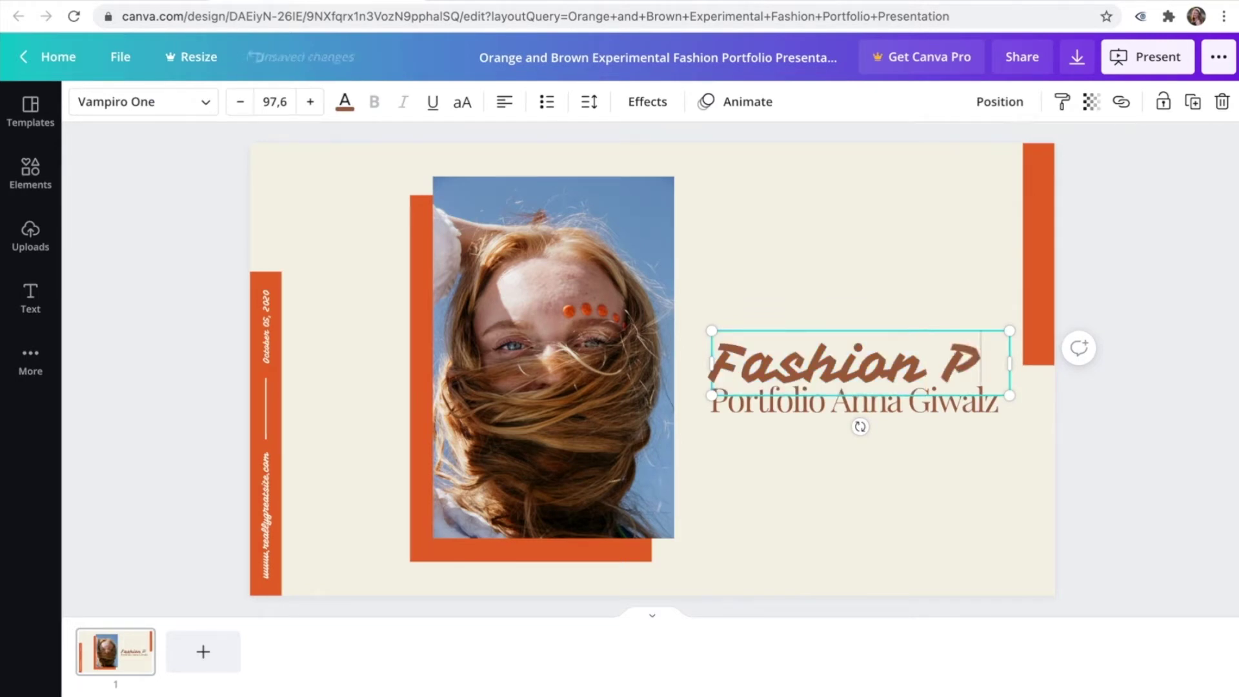
{"action": "key", "text": "Return"}
{"action": "type", "text": "Portfolio"}
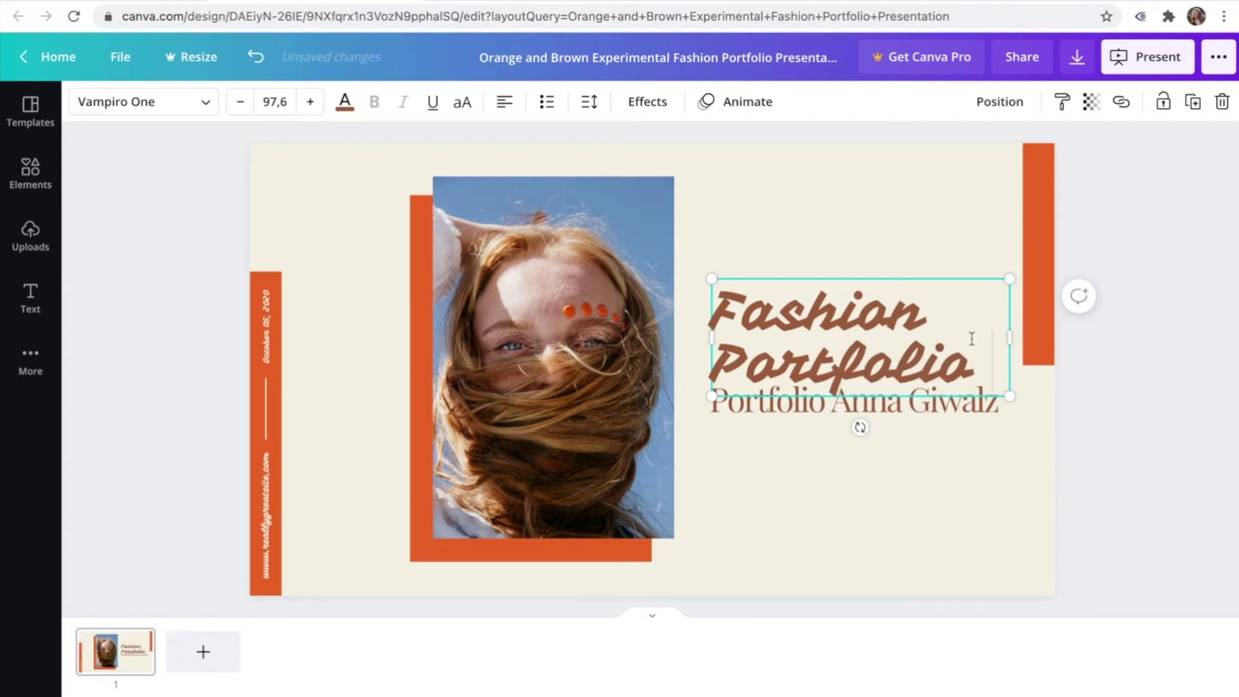
{"action": "left_click", "coordinate": [994, 439]}
{"action": "left_click", "coordinate": [890, 342]}
Set the heading to Poppins Medium at font size 45, right-aligned
{"action": "left_click", "coordinate": [344, 102]}
{"action": "left_click", "coordinate": [589, 106]}
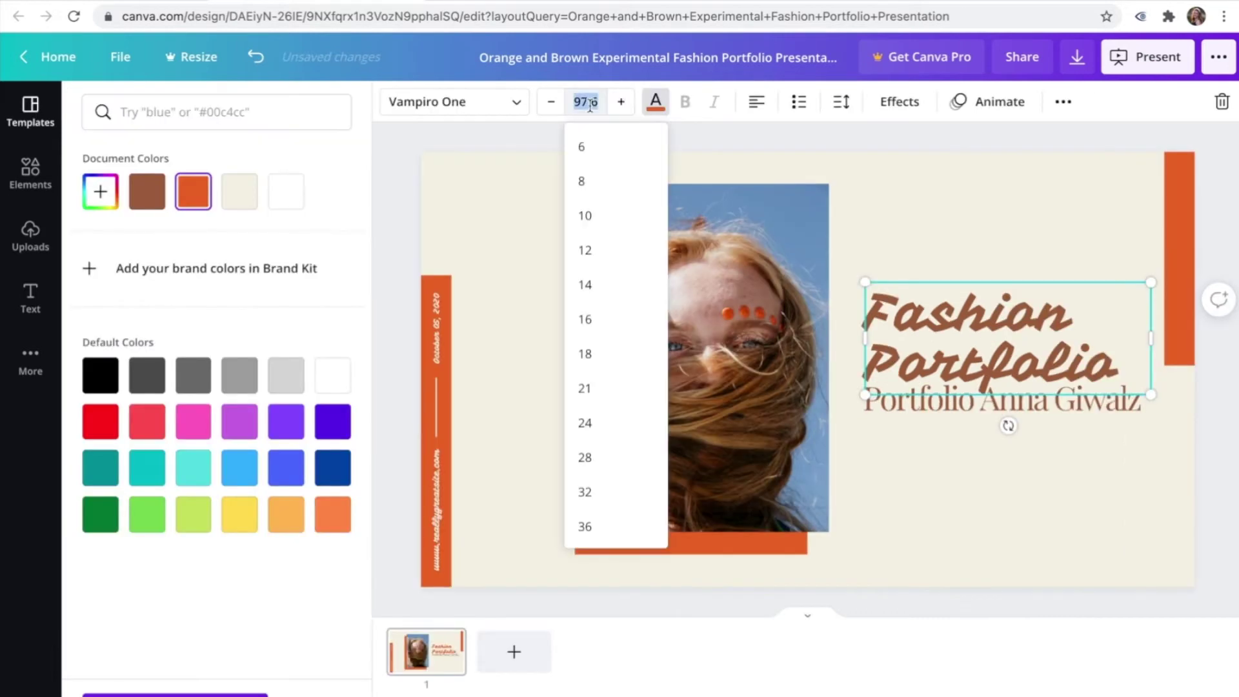
{"action": "type", "text": "45"}
{"action": "key", "text": "Return"}
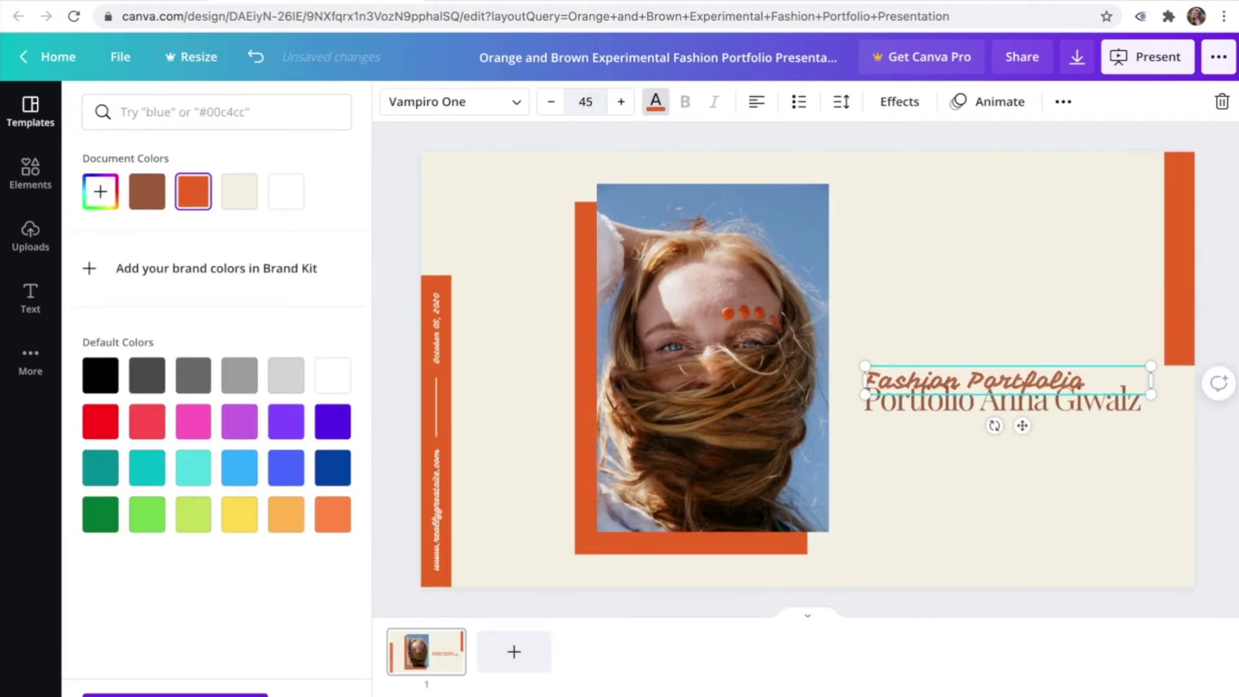
{"action": "left_click", "coordinate": [503, 102]}
{"action": "left_click", "coordinate": [235, 301]}
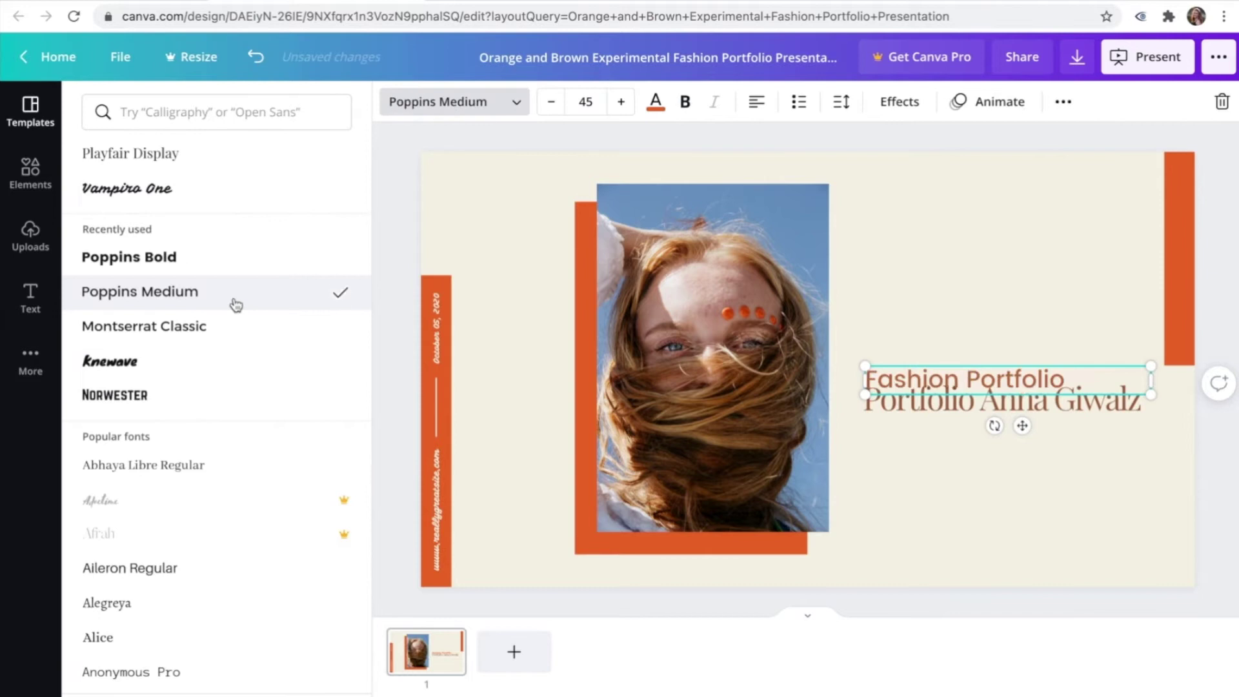
{"action": "left_click", "coordinate": [756, 101]}
{"action": "left_click", "coordinate": [756, 101]}
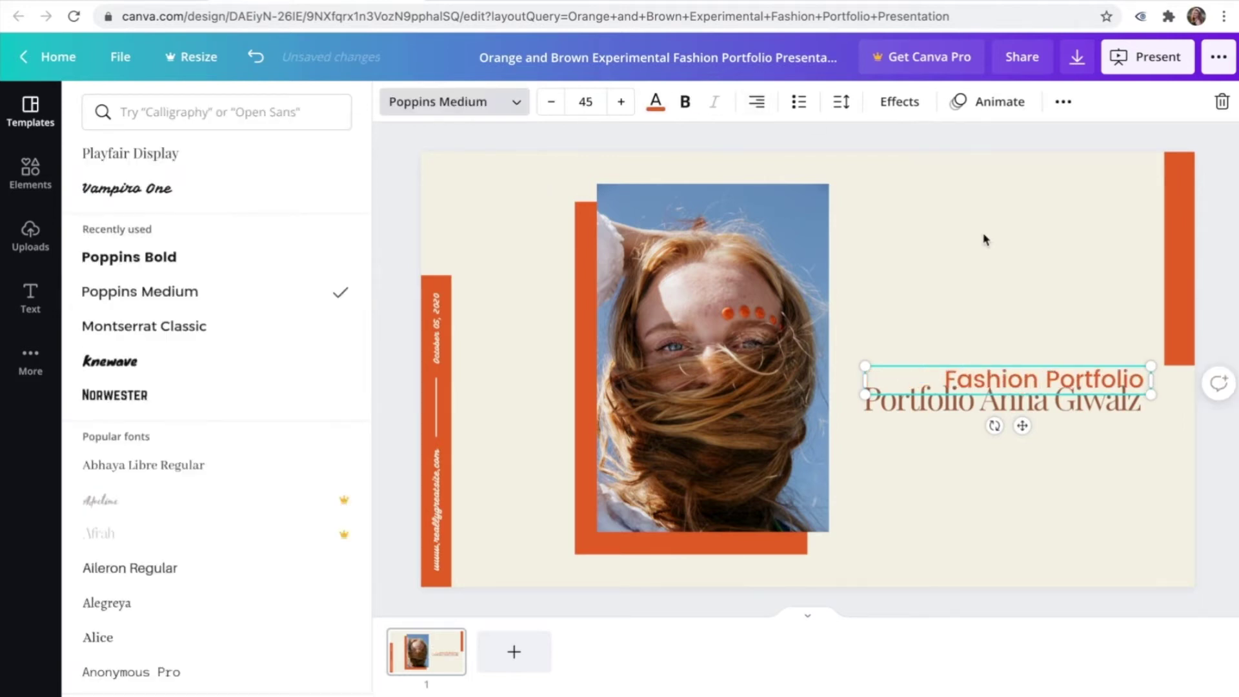
{"action": "left_click", "coordinate": [1007, 380]}
{"action": "left_click", "coordinate": [914, 407]}
Delete 'Portfolio ' from the second title line, leaving only the name
{"action": "left_click_drag", "start_coordinate": [832, 401], "coordinate": [704, 400]}
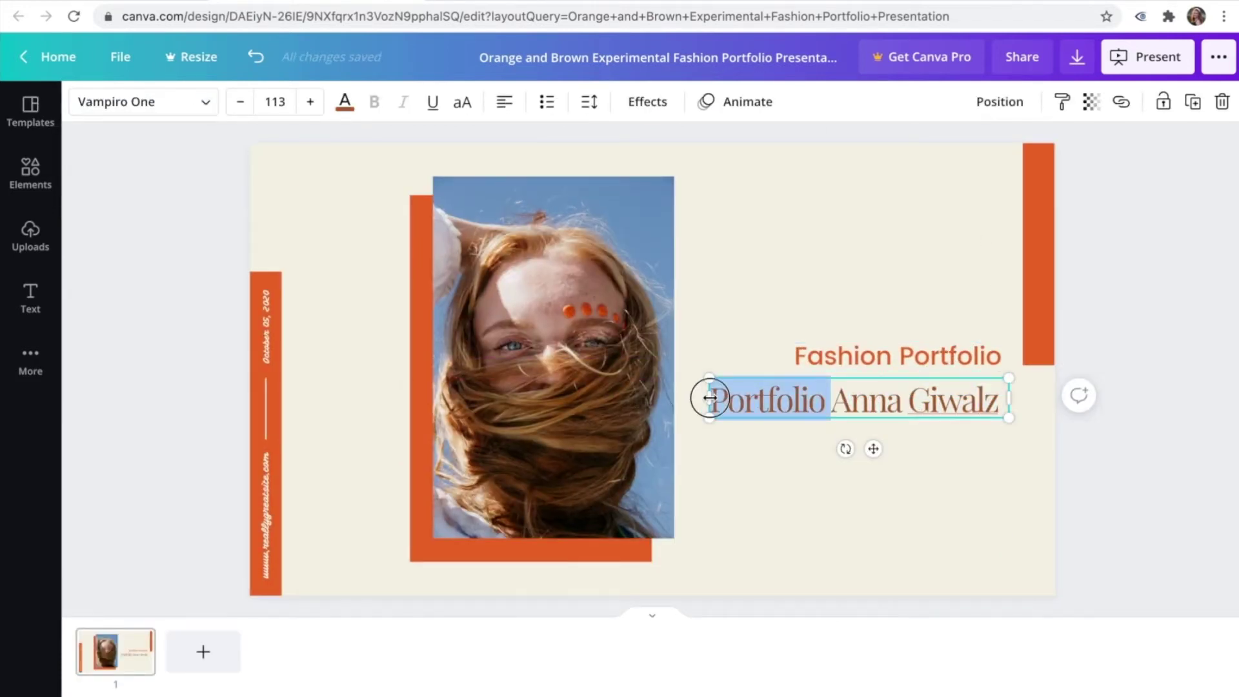
{"action": "key", "text": "BackSpace"}
{"action": "left_click", "coordinate": [844, 445]}
{"action": "left_click", "coordinate": [774, 400]}
Set the name to Poppins Bold size 100, right-aligned, and widen its box to one line
{"action": "left_click", "coordinate": [345, 102]}
{"action": "left_click", "coordinate": [497, 103]}
{"action": "left_click", "coordinate": [193, 294]}
{"action": "left_click", "coordinate": [585, 101]}
{"action": "type", "text": "100"}
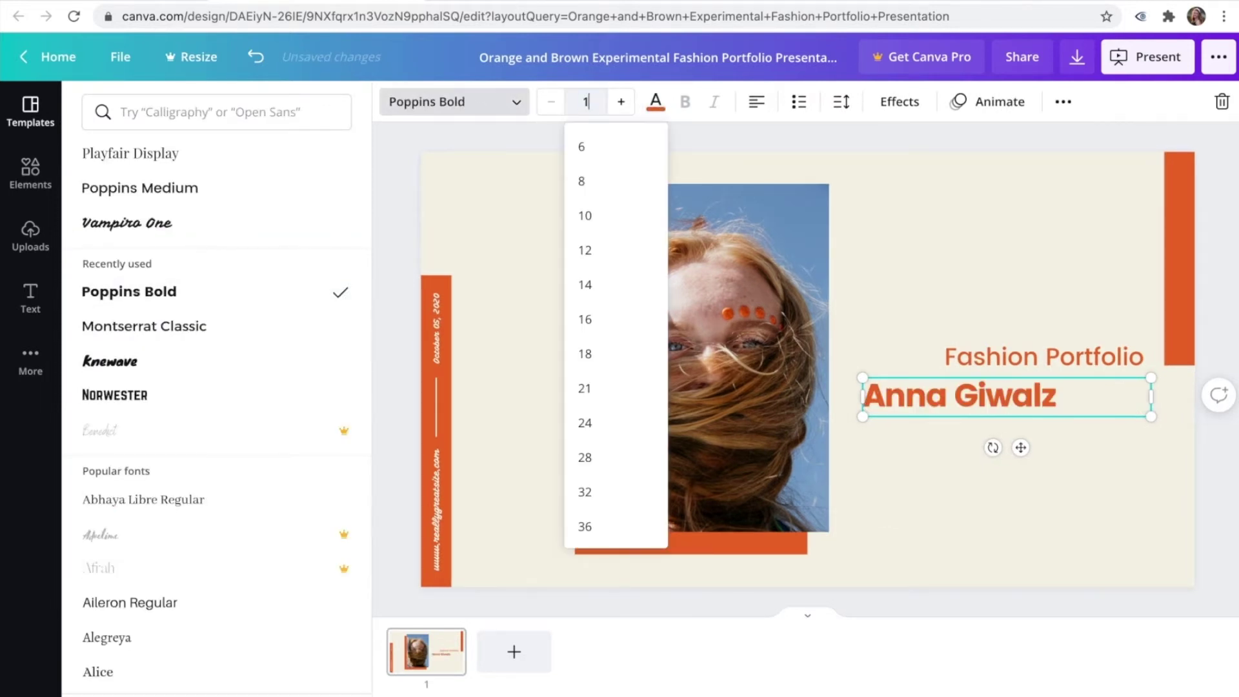
{"action": "key", "text": "Return"}
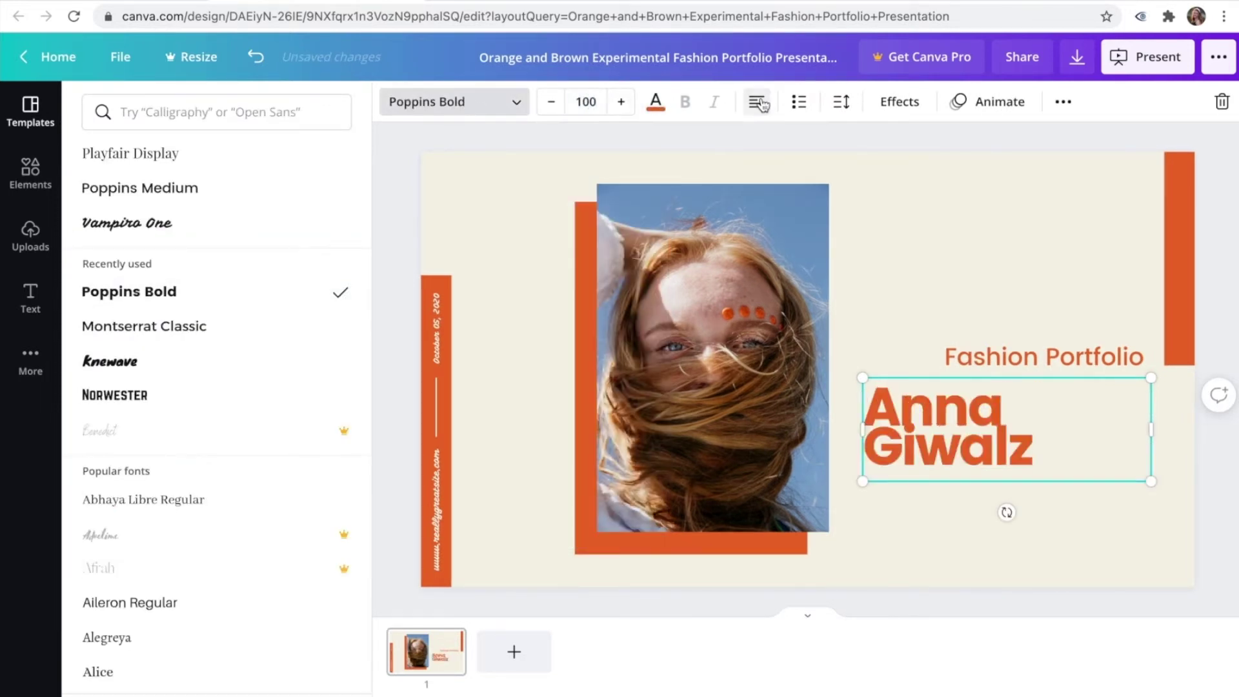
{"action": "left_click", "coordinate": [757, 102]}
{"action": "left_click", "coordinate": [757, 101]}
{"action": "left_click_drag", "start_coordinate": [863, 430], "coordinate": [818, 431]}
Move both title lines to the slide's left and remove the orange bar at the right edge
{"action": "left_click", "coordinate": [1001, 359], "text": "shift"}
{"action": "left_click_drag", "start_coordinate": [987, 428], "coordinate": [425, 418]}
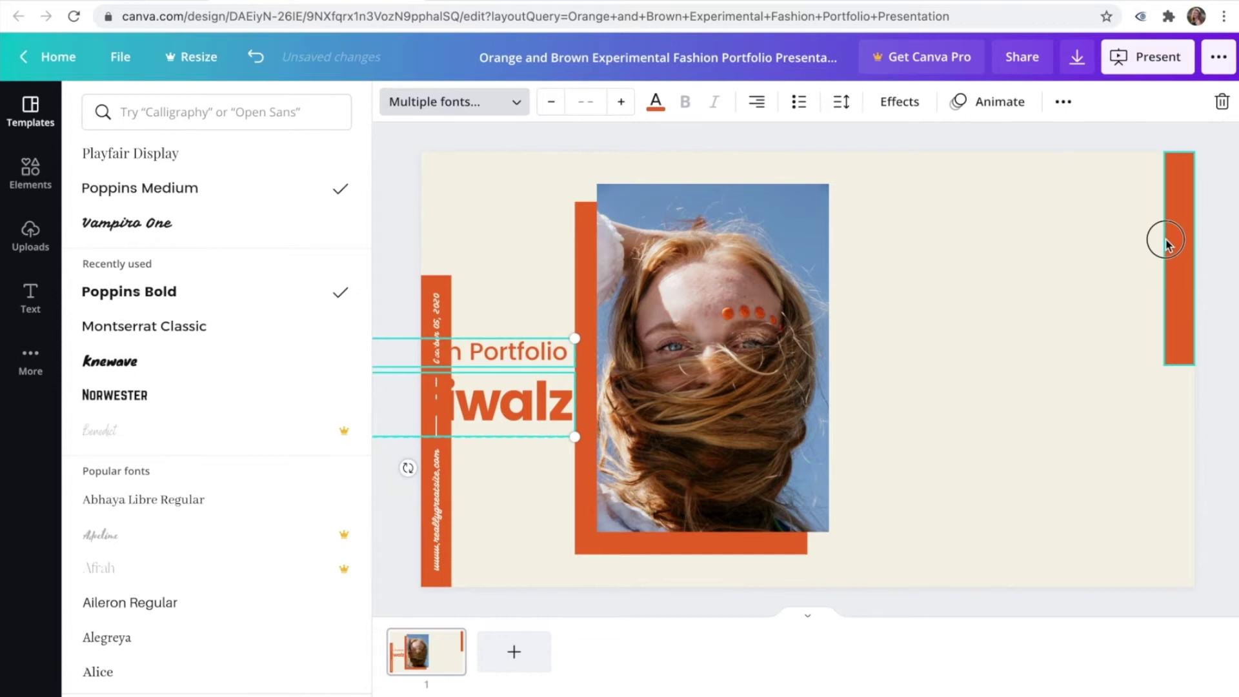
{"action": "left_click", "coordinate": [1181, 238]}
{"action": "left_click", "coordinate": [589, 166]}
Move the photo and its orange frame to the right and enlarge them
{"action": "left_click_drag", "start_coordinate": [395, 152], "coordinate": [473, 252]}
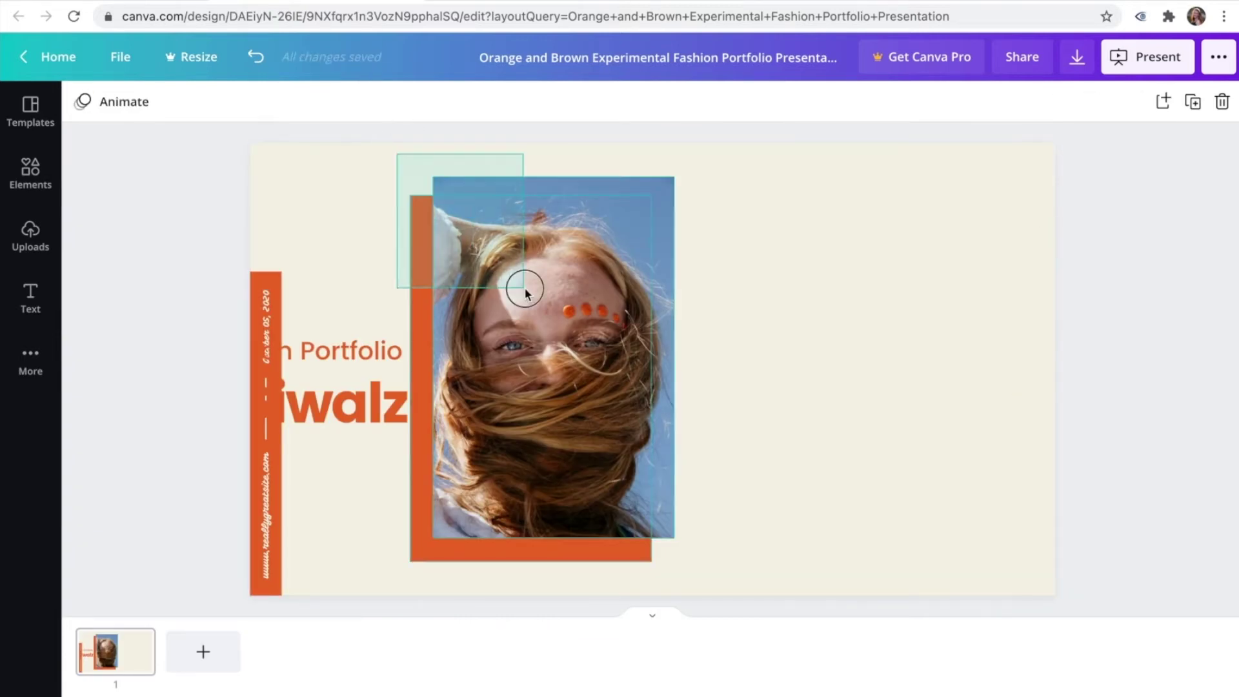
{"action": "left_click_drag", "start_coordinate": [537, 590], "coordinate": [874, 589]}
{"action": "left_click_drag", "start_coordinate": [858, 469], "coordinate": [868, 469]}
Arrange the titles so the name sits above 'Fashion Portfolio'
{"action": "left_click_drag", "start_coordinate": [384, 387], "coordinate": [658, 393]}
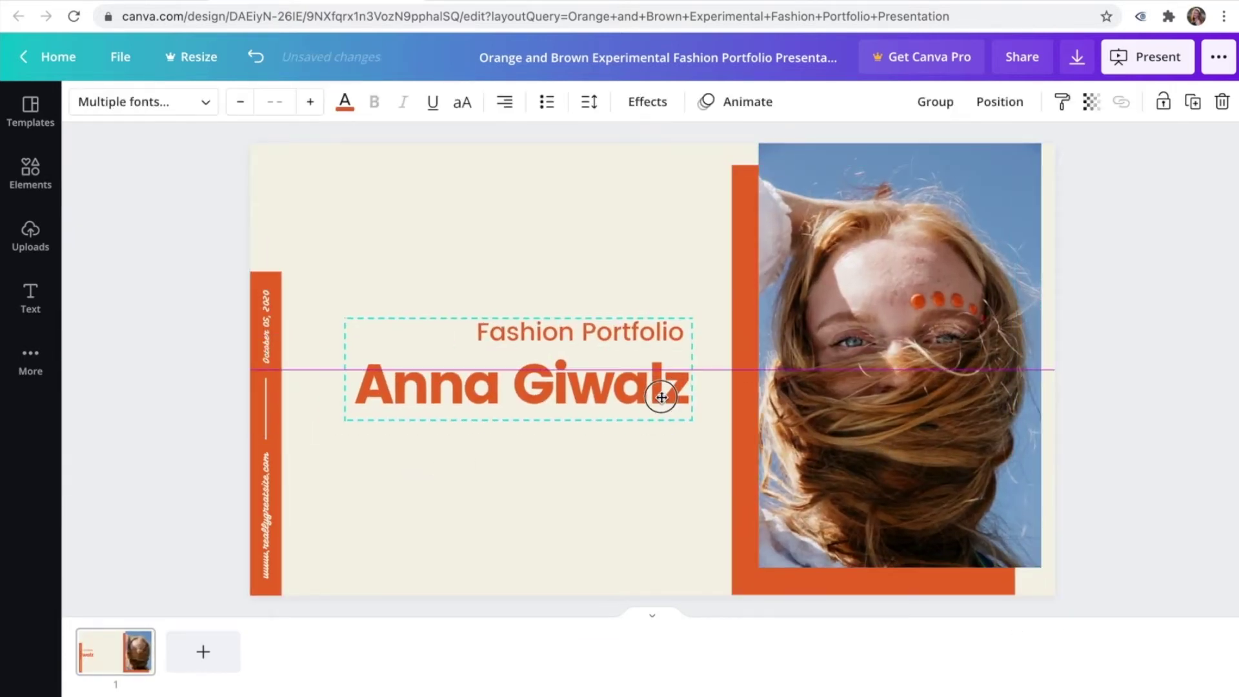
{"action": "left_click", "coordinate": [580, 332]}
{"action": "left_click_drag", "start_coordinate": [581, 378], "coordinate": [600, 355]}
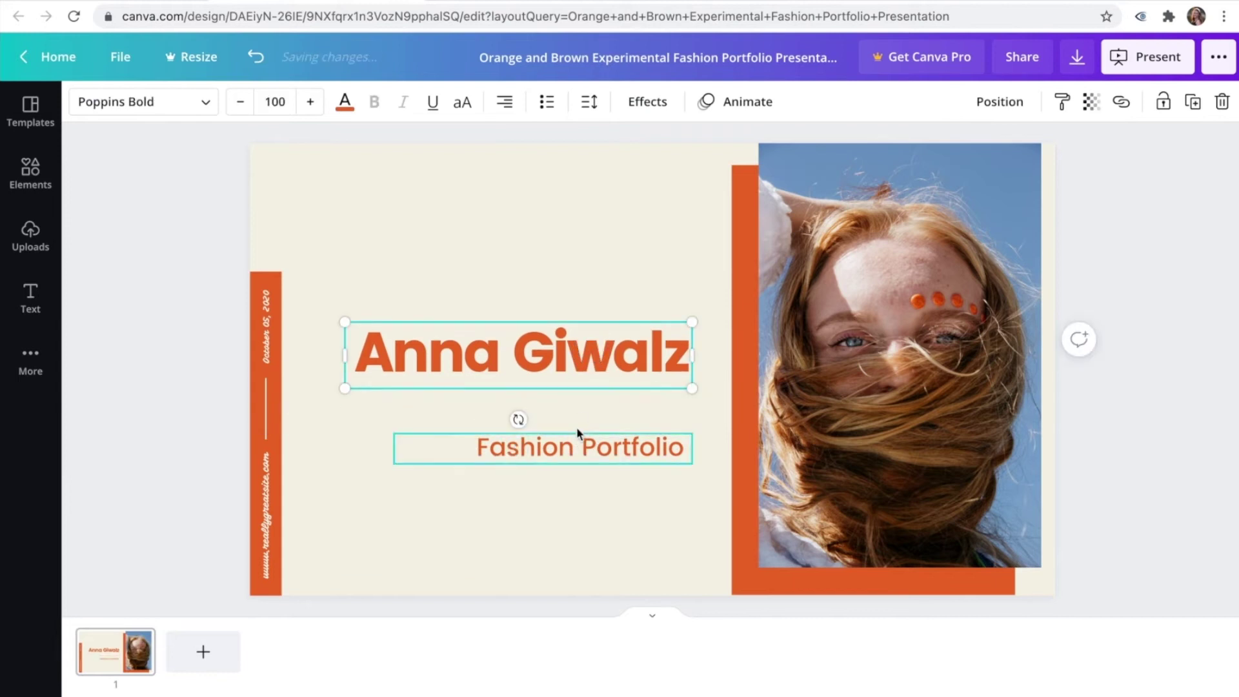
{"action": "left_click_drag", "start_coordinate": [578, 445], "coordinate": [569, 407]}
{"action": "left_click", "coordinate": [645, 375], "text": "shift"}
{"action": "left_click", "coordinate": [600, 276]}
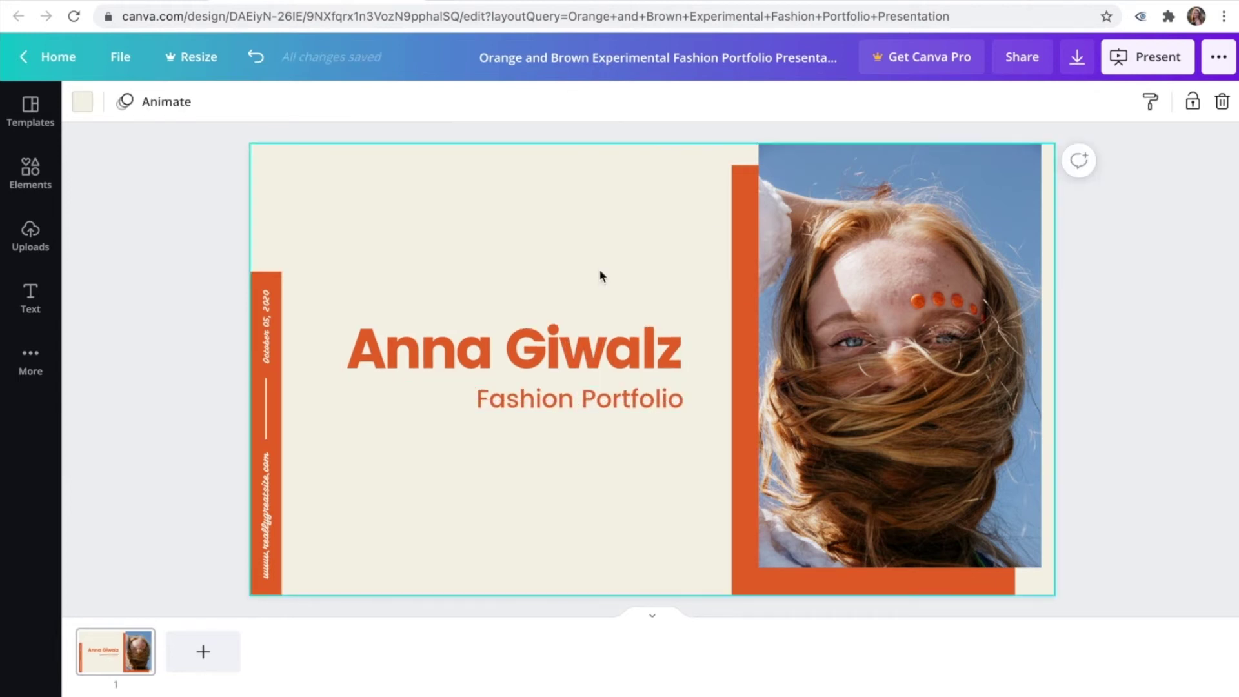
Rename the design to 'edited'
{"action": "left_click", "coordinate": [774, 58]}
{"action": "type", "text": "edited"}
{"action": "key", "text": "Return"}
Download the 'edited' design with the file type set to PNG
{"action": "left_click", "coordinate": [1089, 57]}
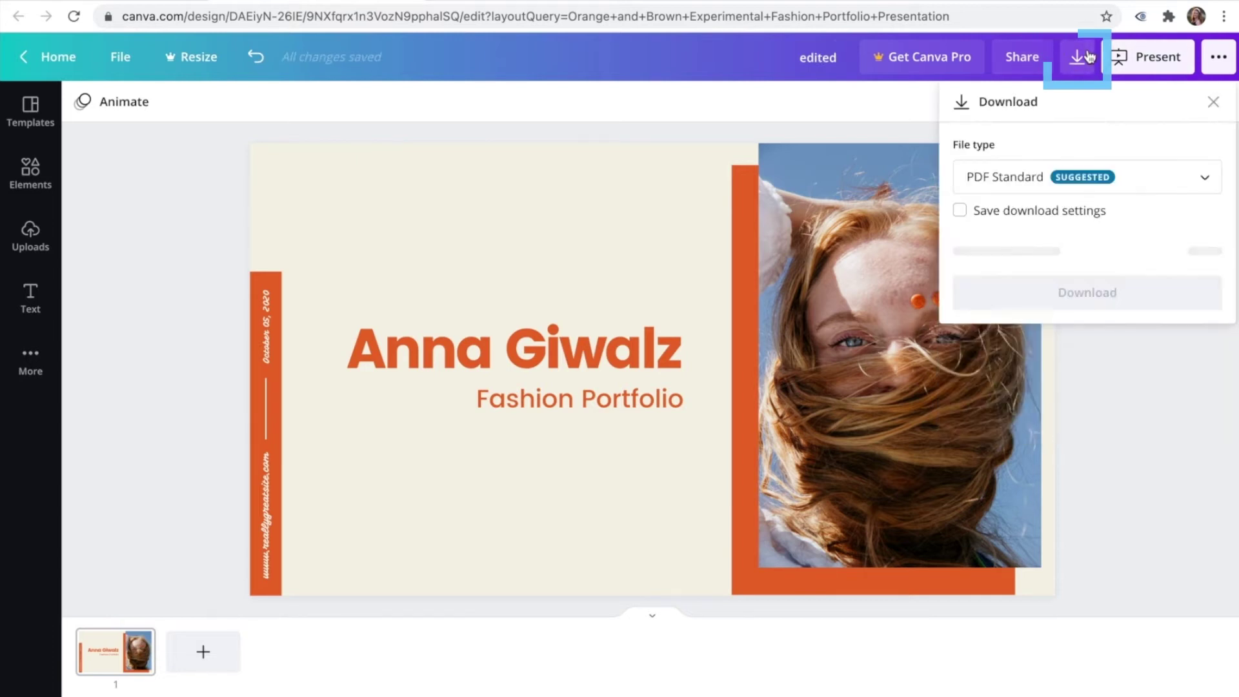
{"action": "left_click", "coordinate": [962, 174]}
{"action": "left_click", "coordinate": [1007, 87]}
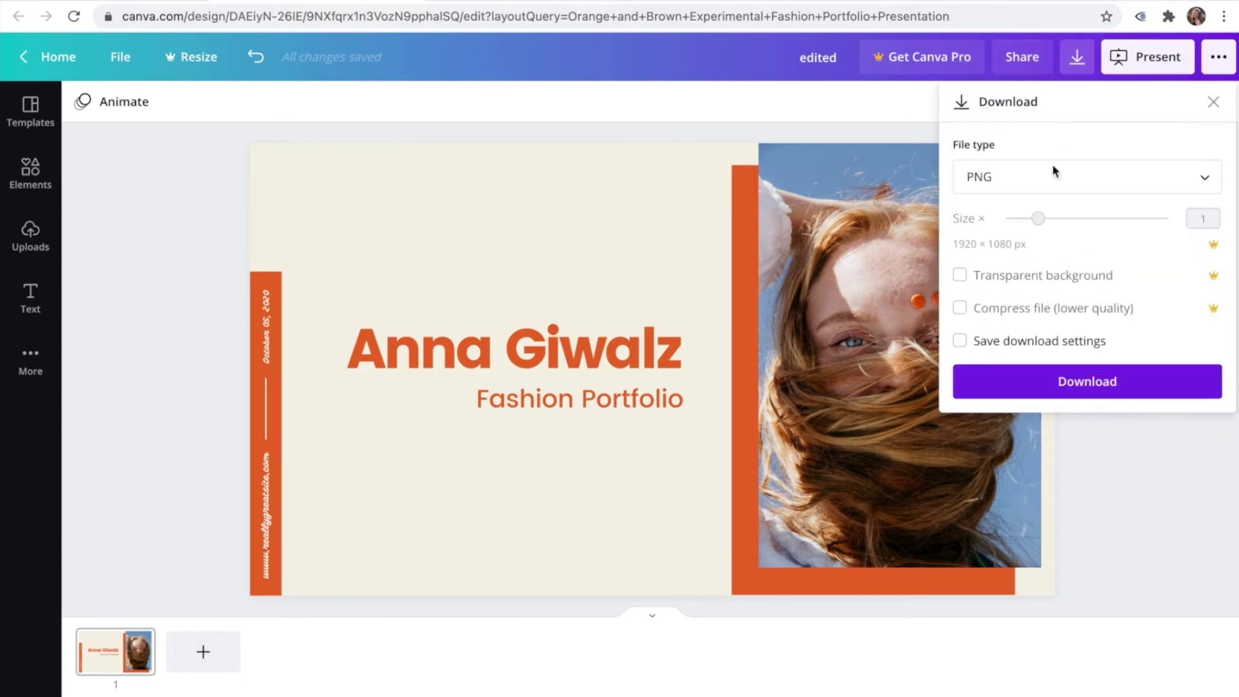
{"action": "left_click", "coordinate": [1052, 381]}
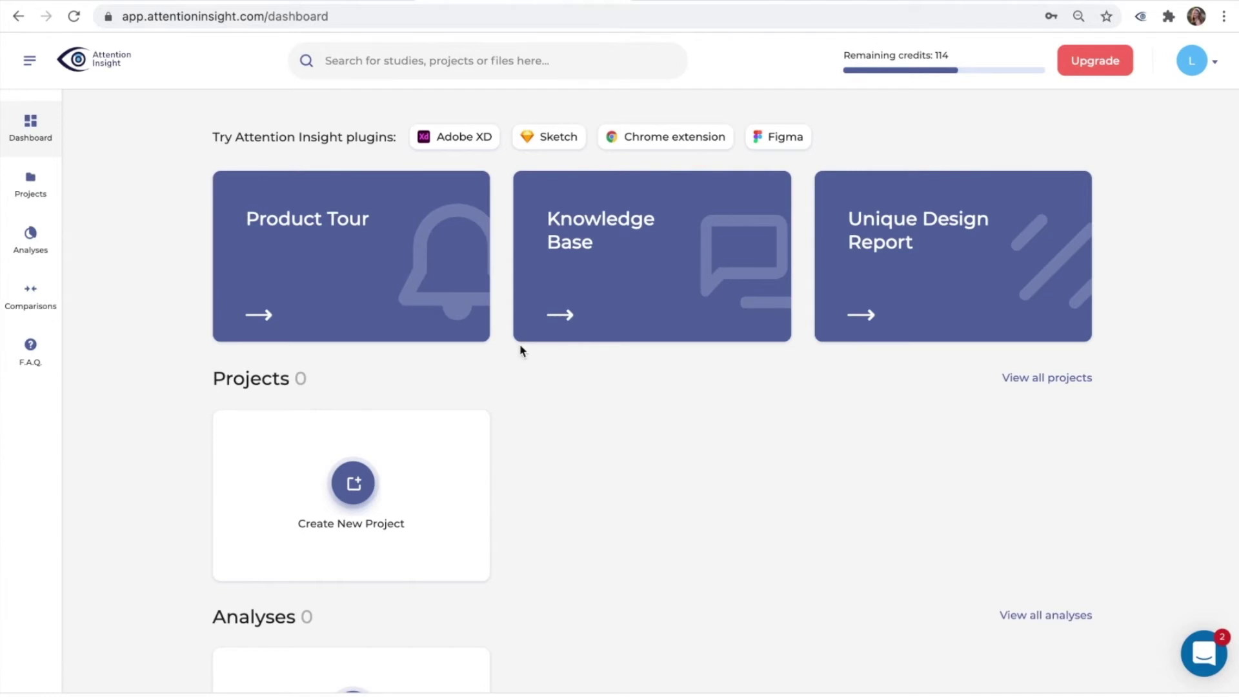
Create a new Desktop analysis and upload edited.png and original version.png
{"action": "scroll", "coordinate": [451, 413], "scroll_direction": "down", "scroll_amount": 3}
{"action": "left_click", "coordinate": [344, 553]}
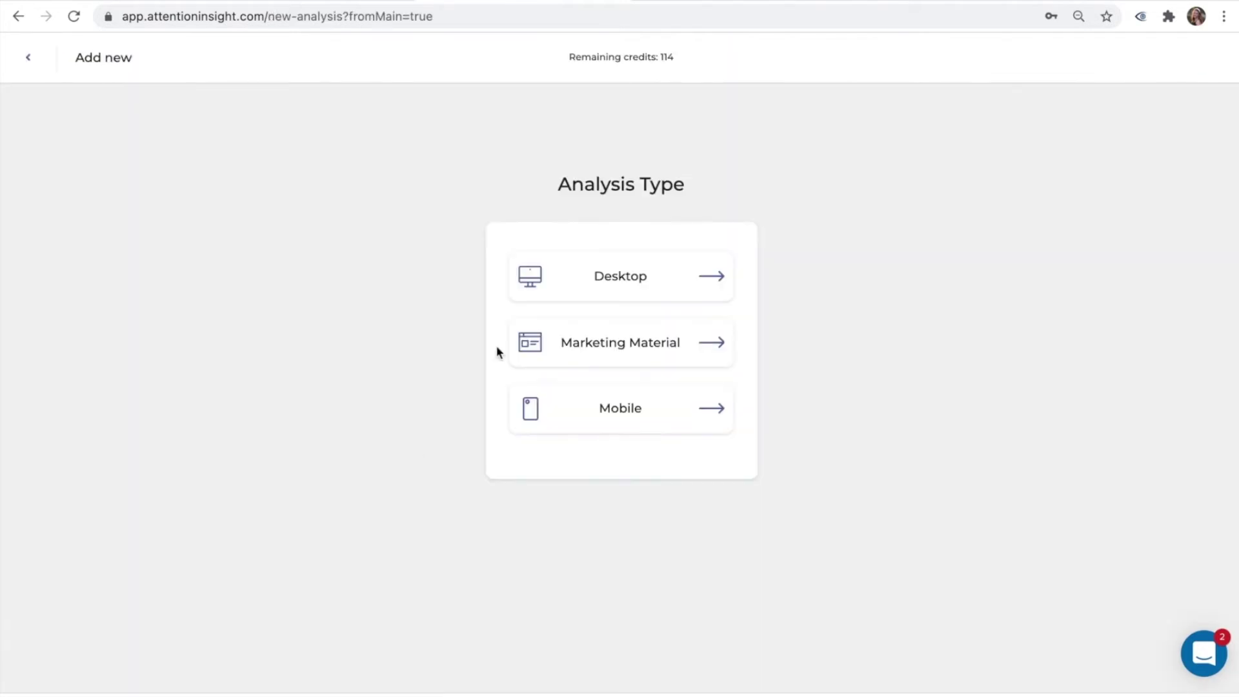
{"action": "left_click", "coordinate": [584, 274]}
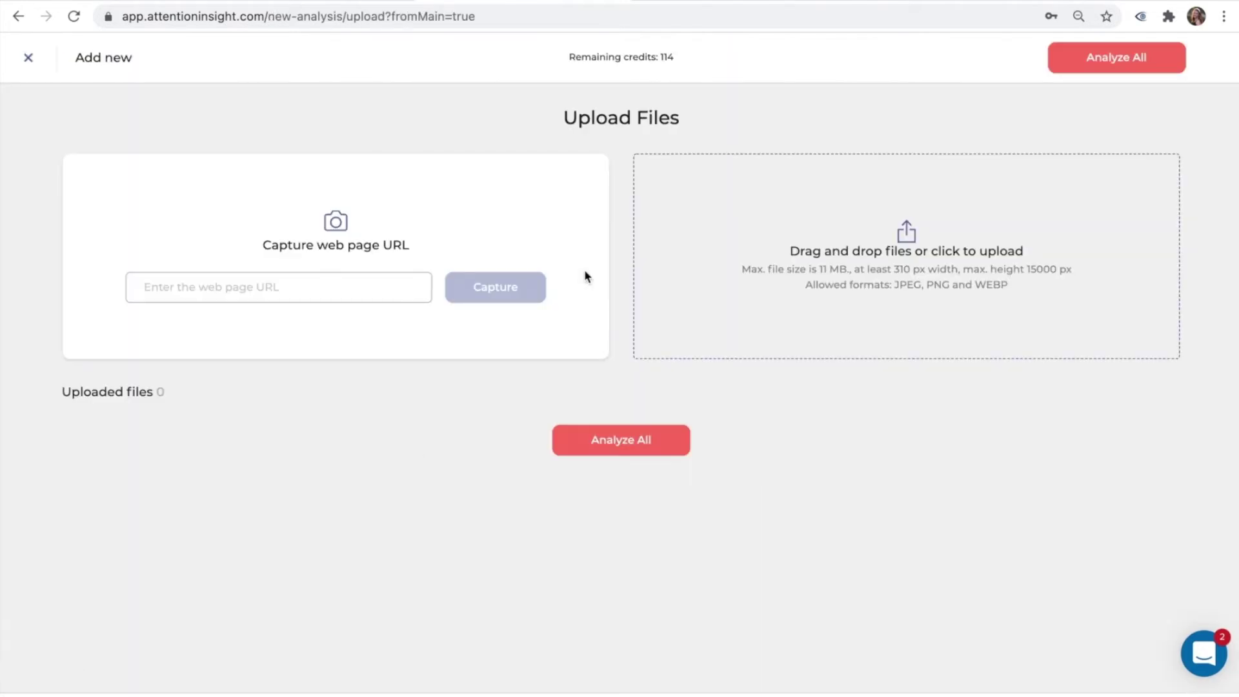
{"action": "left_click", "coordinate": [746, 255]}
{"action": "left_click", "coordinate": [466, 229]}
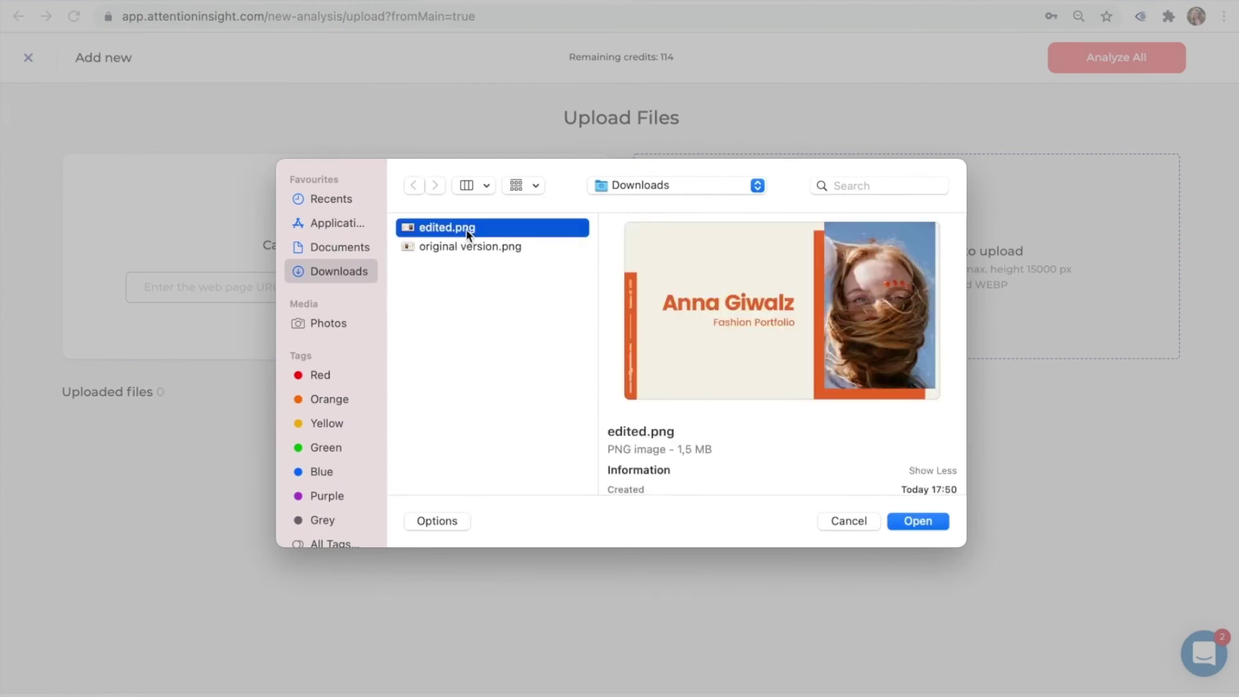
{"action": "key", "text": "shift+Down"}
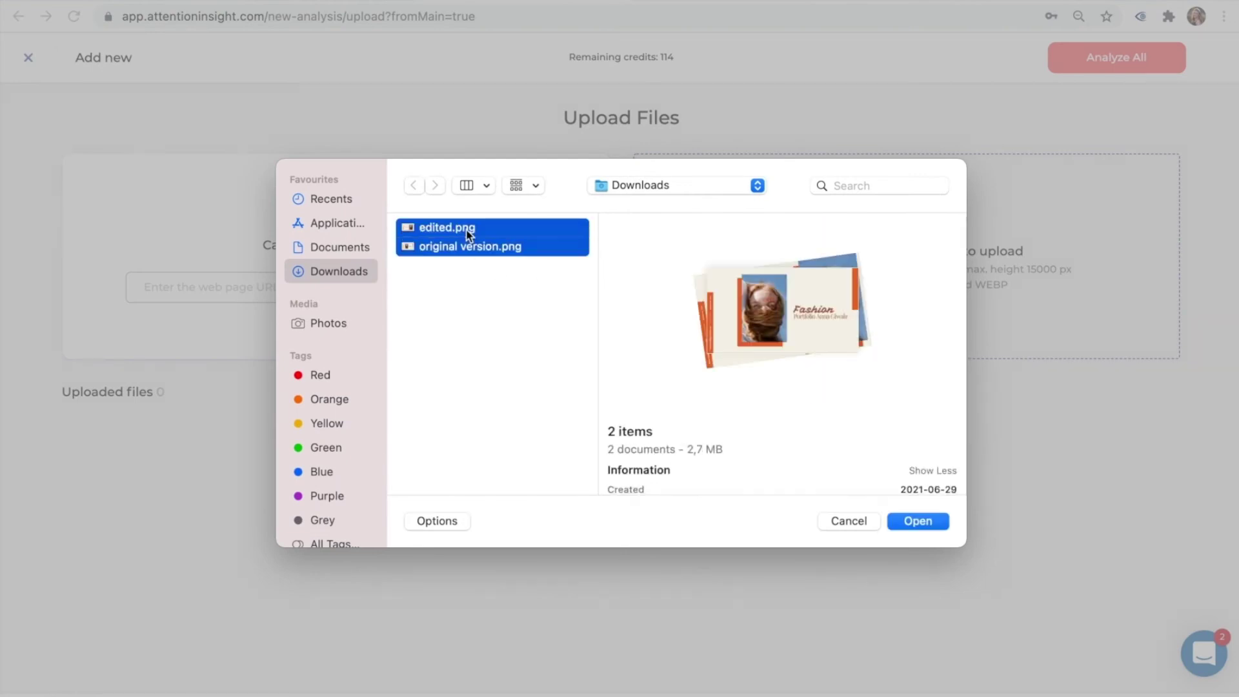
{"action": "left_click", "coordinate": [918, 521]}
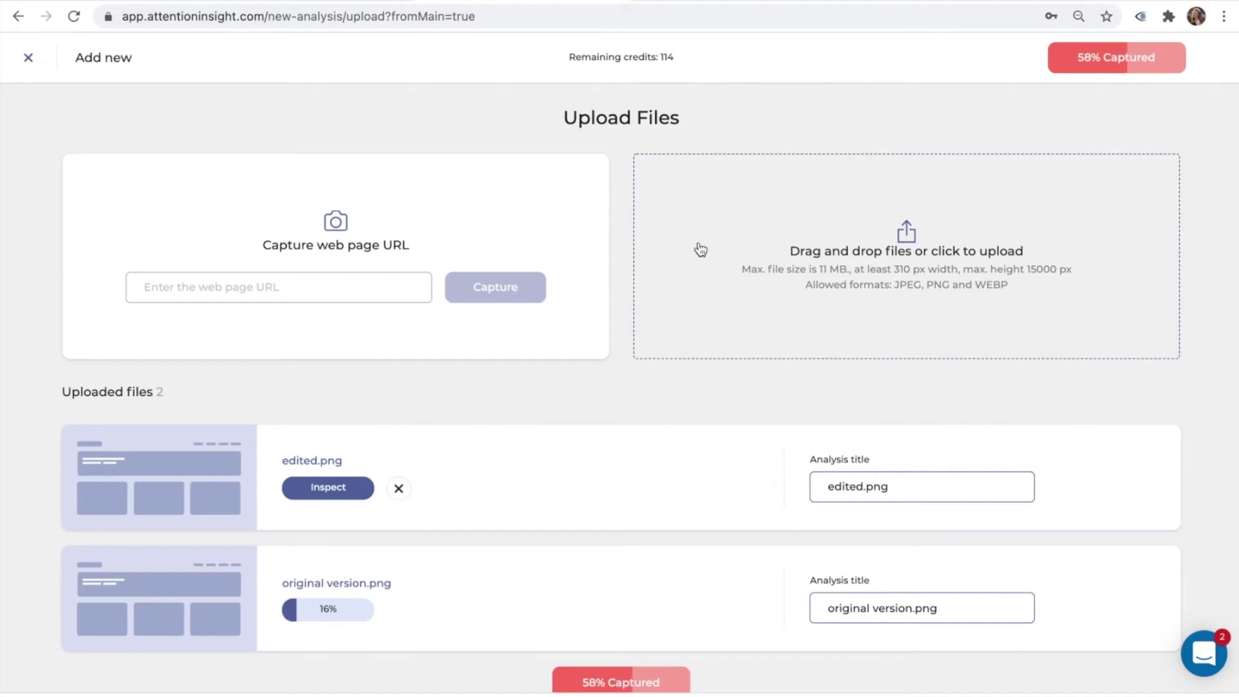
Run Analyze All on both uploaded images
{"action": "scroll", "coordinate": [645, 544], "scroll_direction": "down", "scroll_amount": 2}
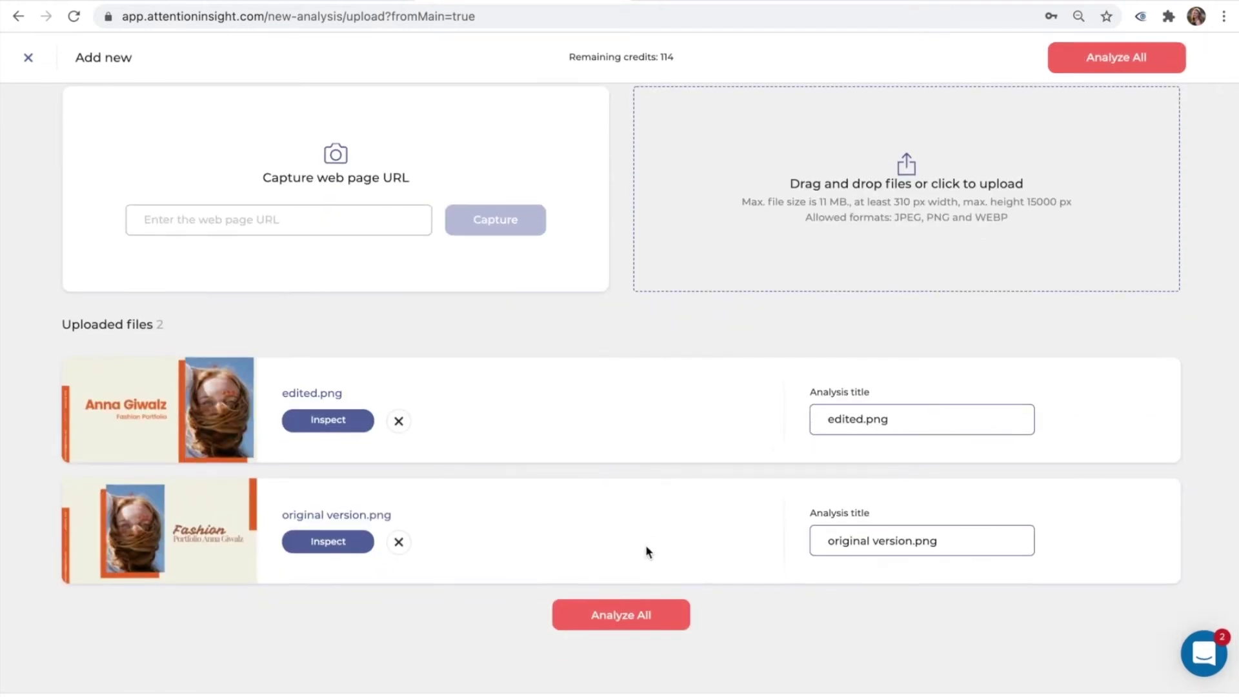
{"action": "left_click", "coordinate": [605, 618]}
{"action": "left_click", "coordinate": [677, 110]}
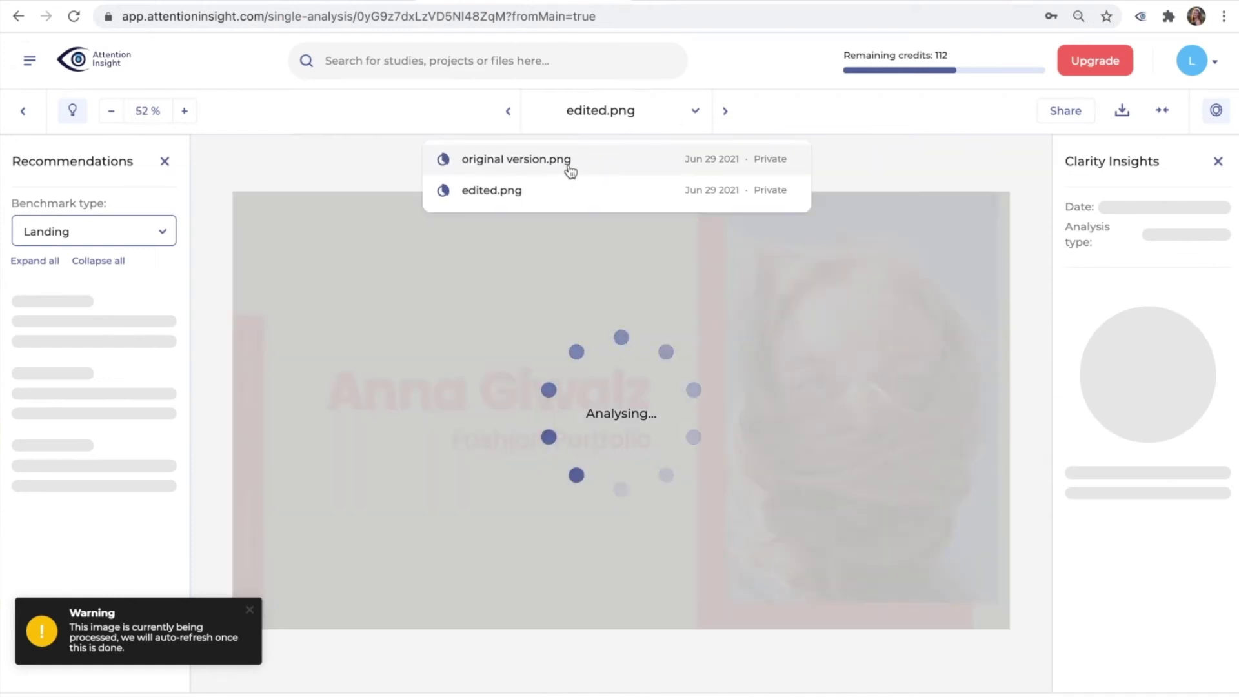
Switch to original version.png and mark the Fashion text as area 'fashion'
{"action": "left_click", "coordinate": [570, 170]}
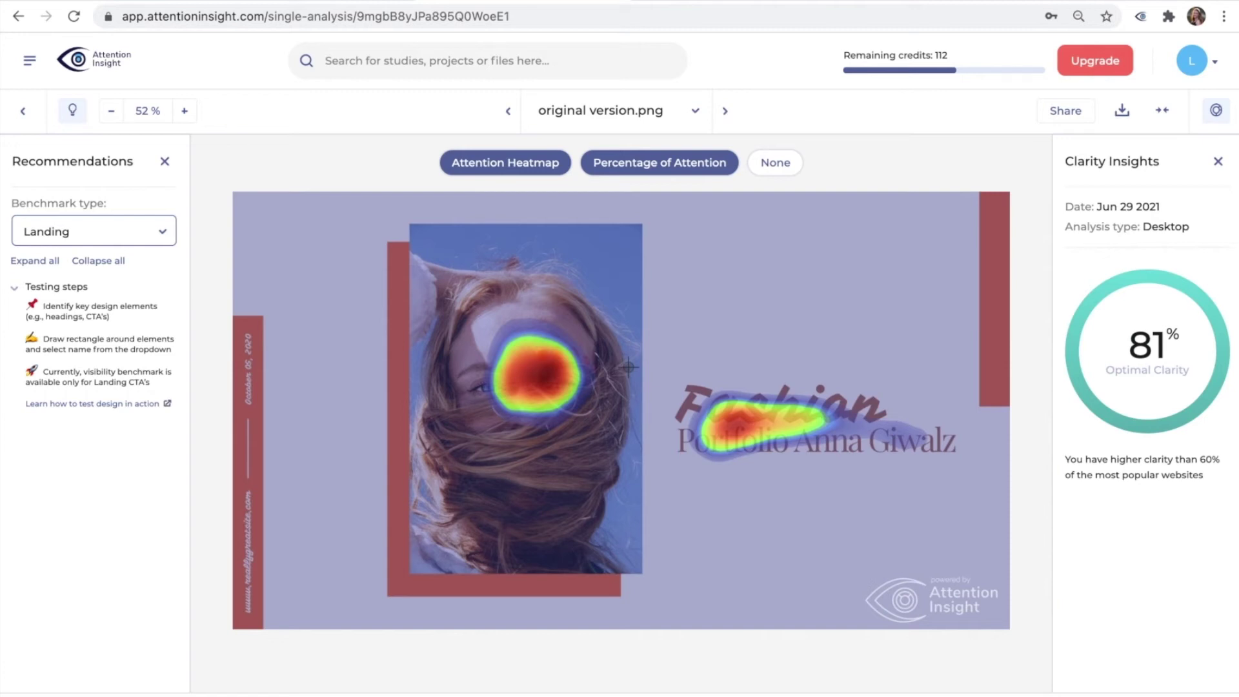
{"action": "left_click", "coordinate": [669, 372]}
{"action": "left_click_drag", "start_coordinate": [669, 373], "coordinate": [891, 429]}
{"action": "type", "text": "fashion"}
{"action": "key", "text": "Return"}
Mark the Portfolio and name text as areas 'portfolio' and 'name'
{"action": "mouse_move", "coordinate": [675, 430]}
{"action": "left_mouse_down"}
{"action": "mouse_move", "coordinate": [795, 457]}
{"action": "mouse_move", "coordinate": [964, 459]}
{"action": "left_mouse_up"}
{"action": "type", "text": "portfolio"}
{"action": "key", "text": "Return"}
{"action": "type", "text": "name"}
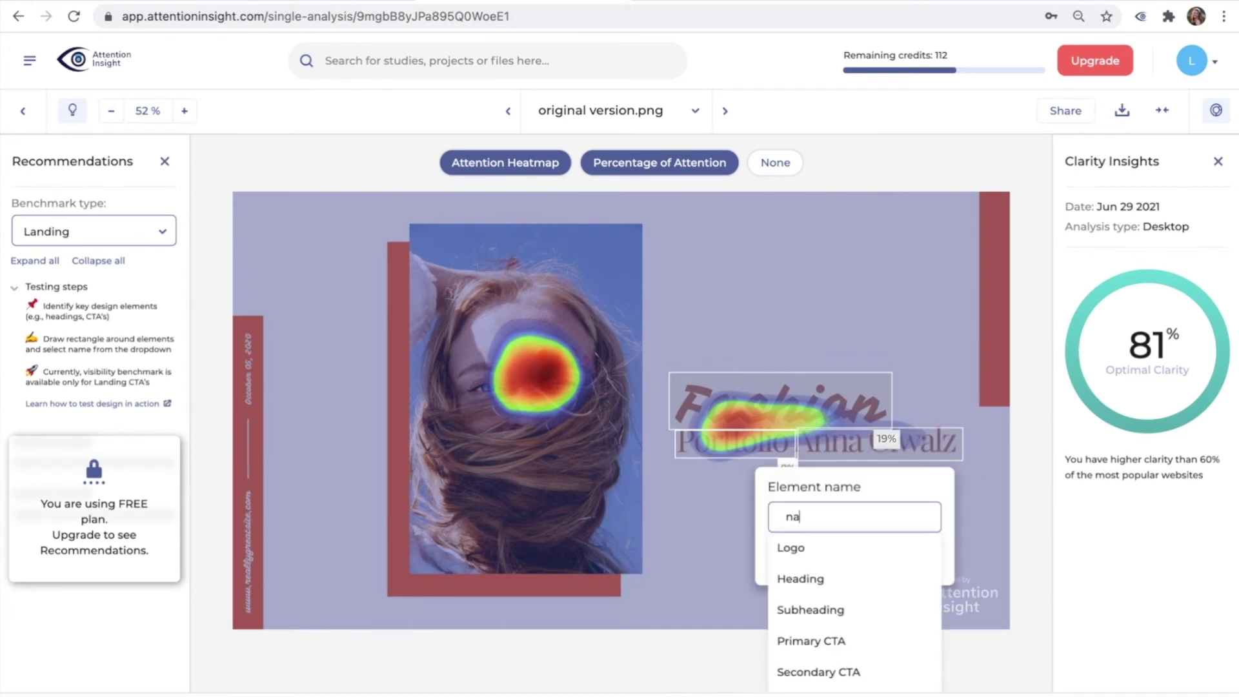
{"action": "key", "text": "Return"}
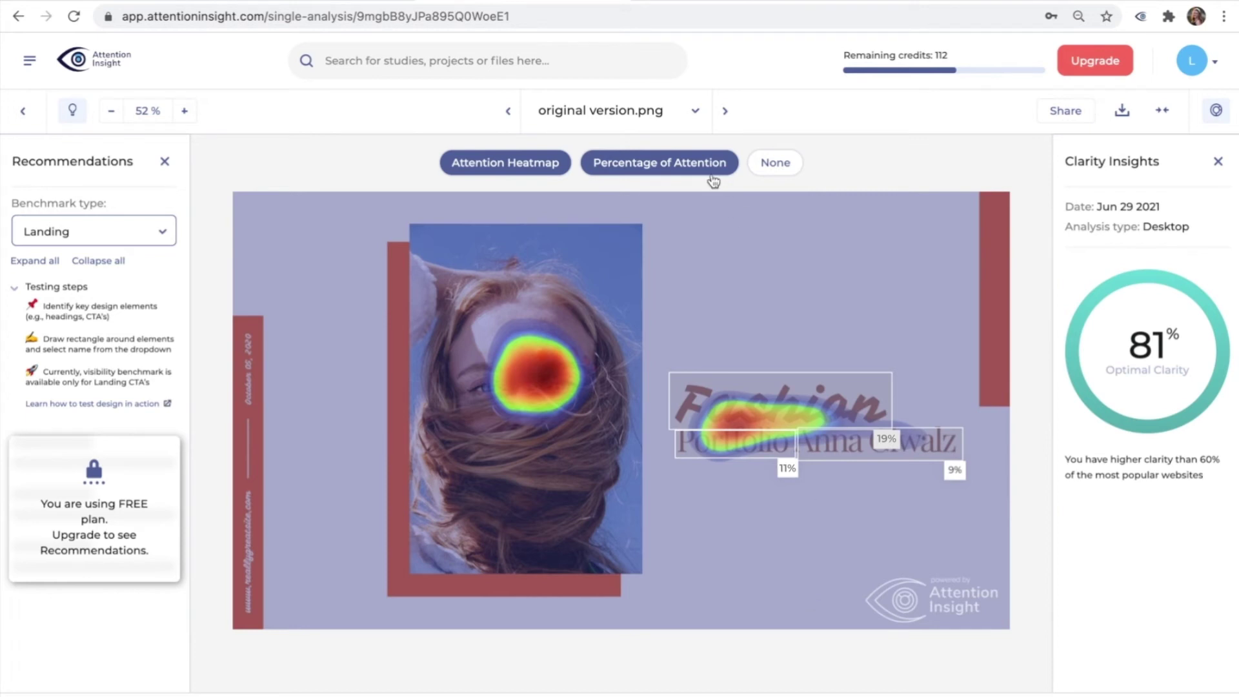
{"action": "left_click", "coordinate": [686, 118]}
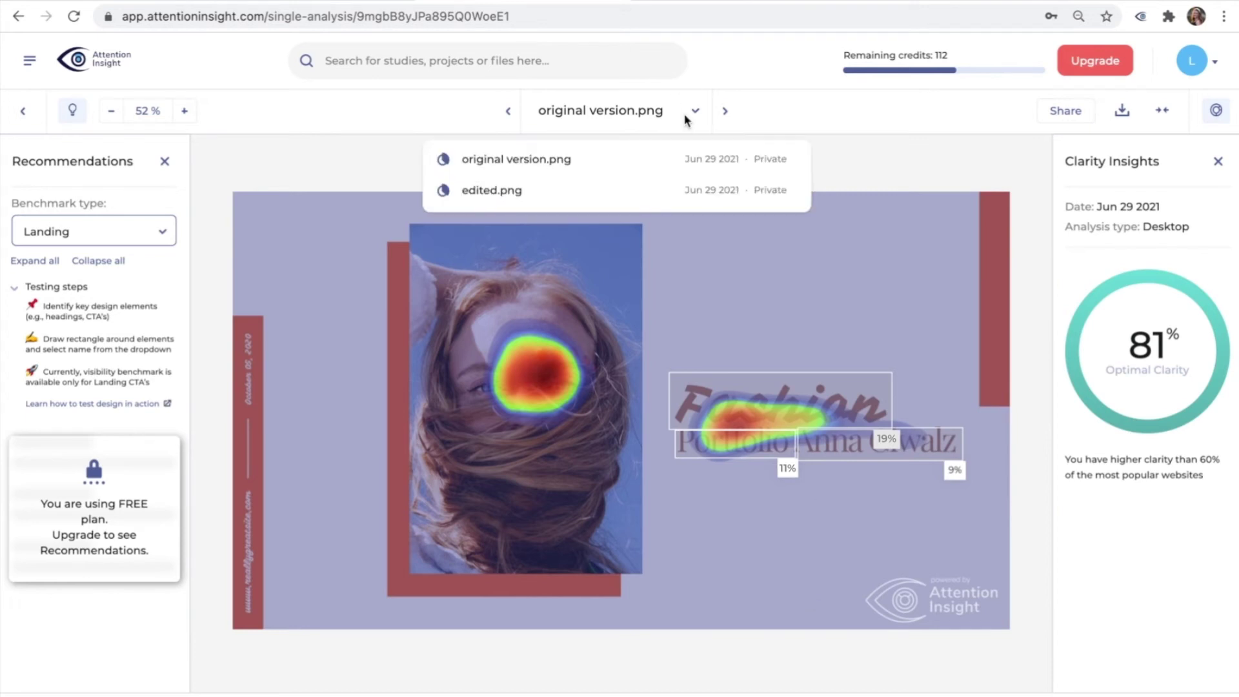
On edited.png, mark the name, Fashion and Portfolio text as areas 'name', 'fashion', 'portfolio'
{"action": "left_click", "coordinate": [536, 189]}
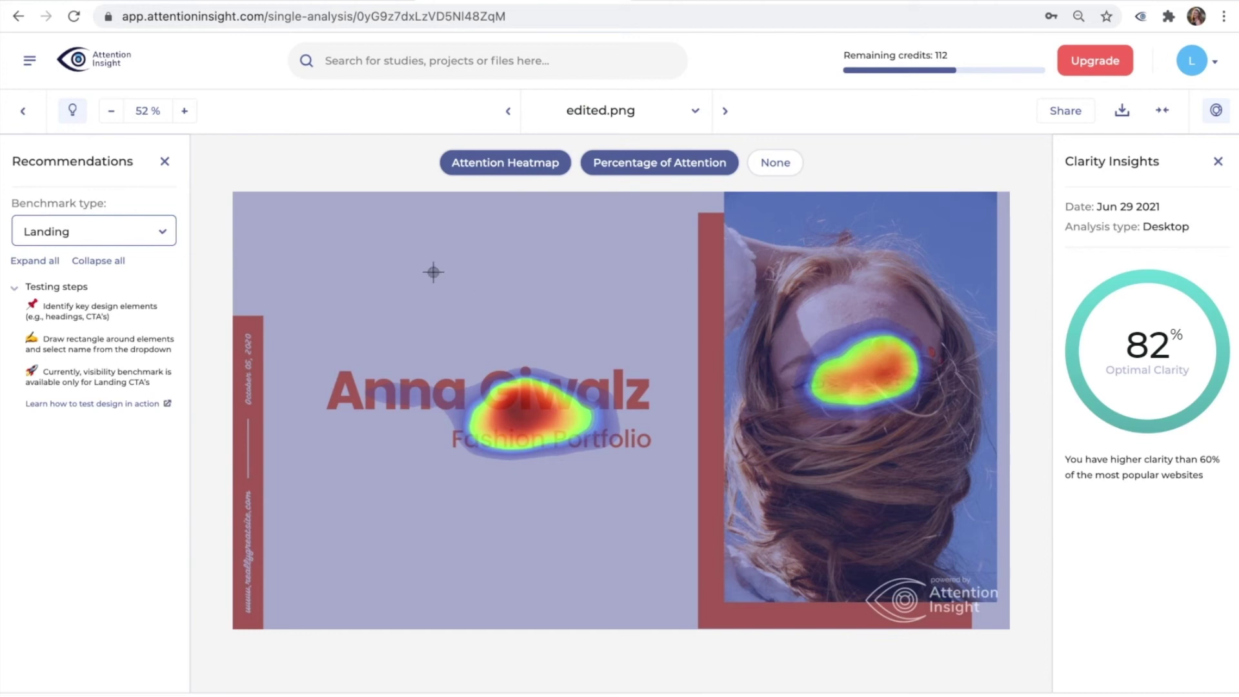
{"action": "left_click_drag", "start_coordinate": [313, 357], "coordinate": [662, 416]}
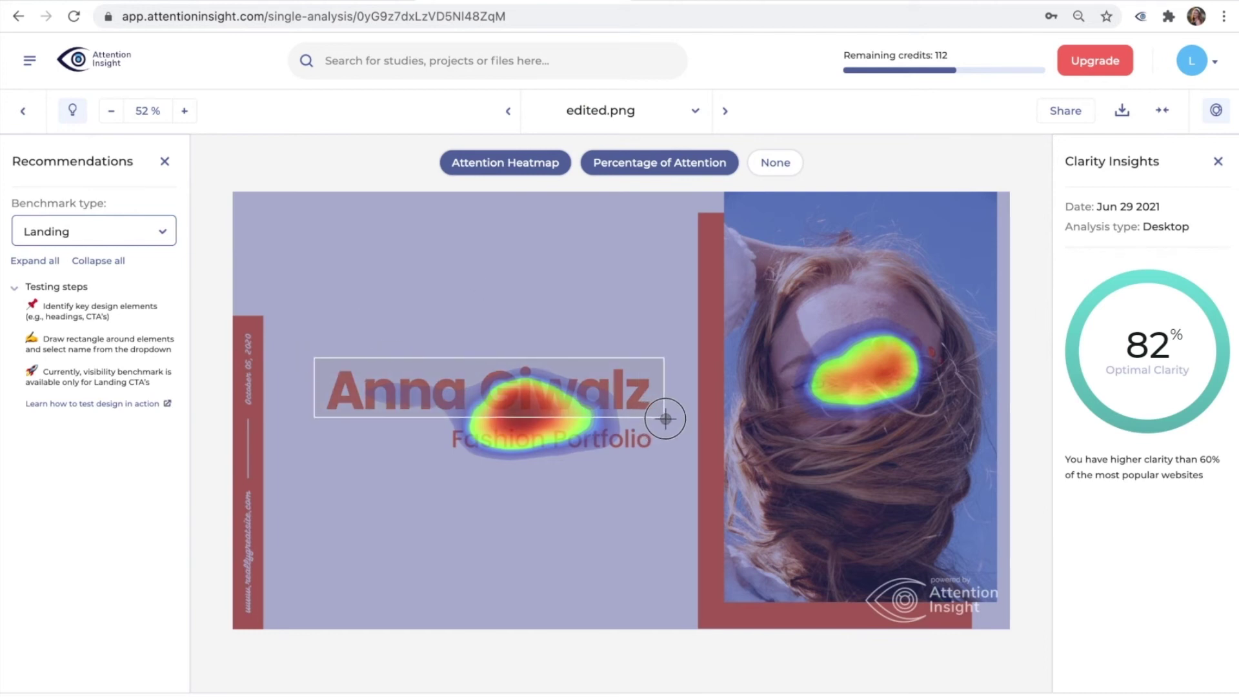
{"action": "type", "text": "name"}
{"action": "key", "text": "Return"}
{"action": "mouse_move", "coordinate": [443, 423]}
{"action": "left_mouse_down"}
{"action": "mouse_move", "coordinate": [550, 458]}
{"action": "mouse_move", "coordinate": [655, 456]}
{"action": "left_mouse_up"}
{"action": "type", "text": "fashion"}
{"action": "key", "text": "Return"}
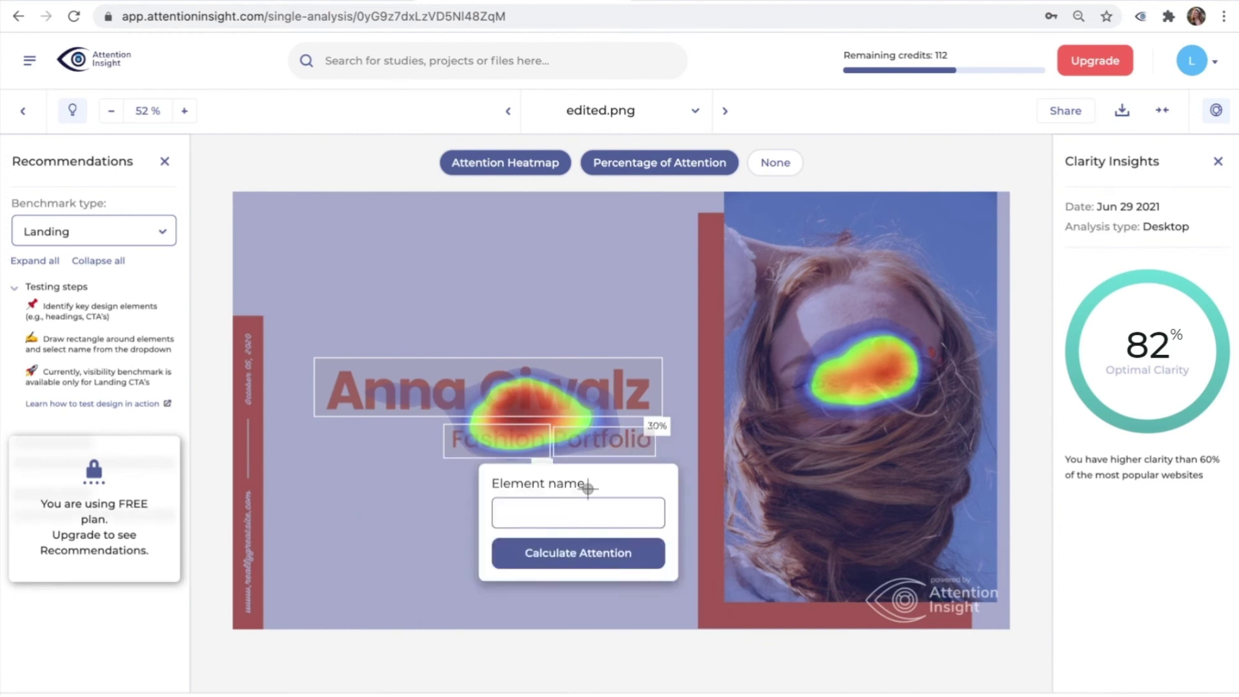
{"action": "type", "text": "portfolio"}
{"action": "key", "text": "Return"}
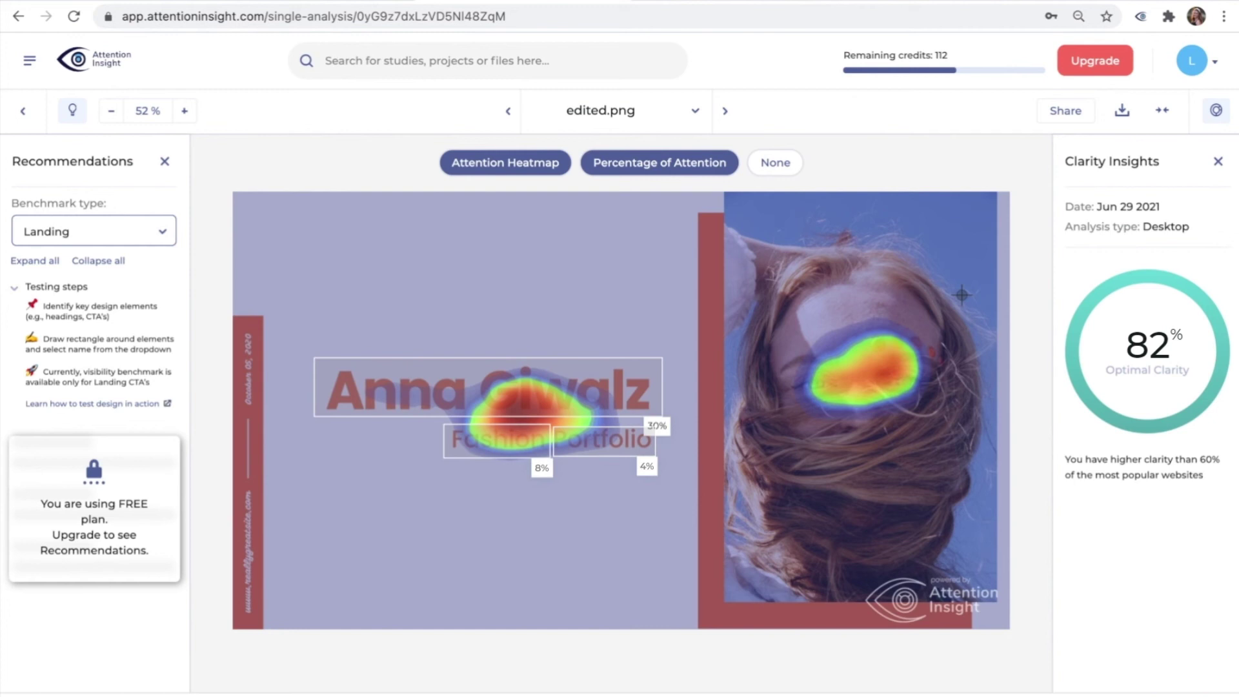
Create a comparison named 'presentation' pairing edited.png with original version.png
{"action": "left_click", "coordinate": [1159, 122]}
{"action": "left_click", "coordinate": [639, 368]}
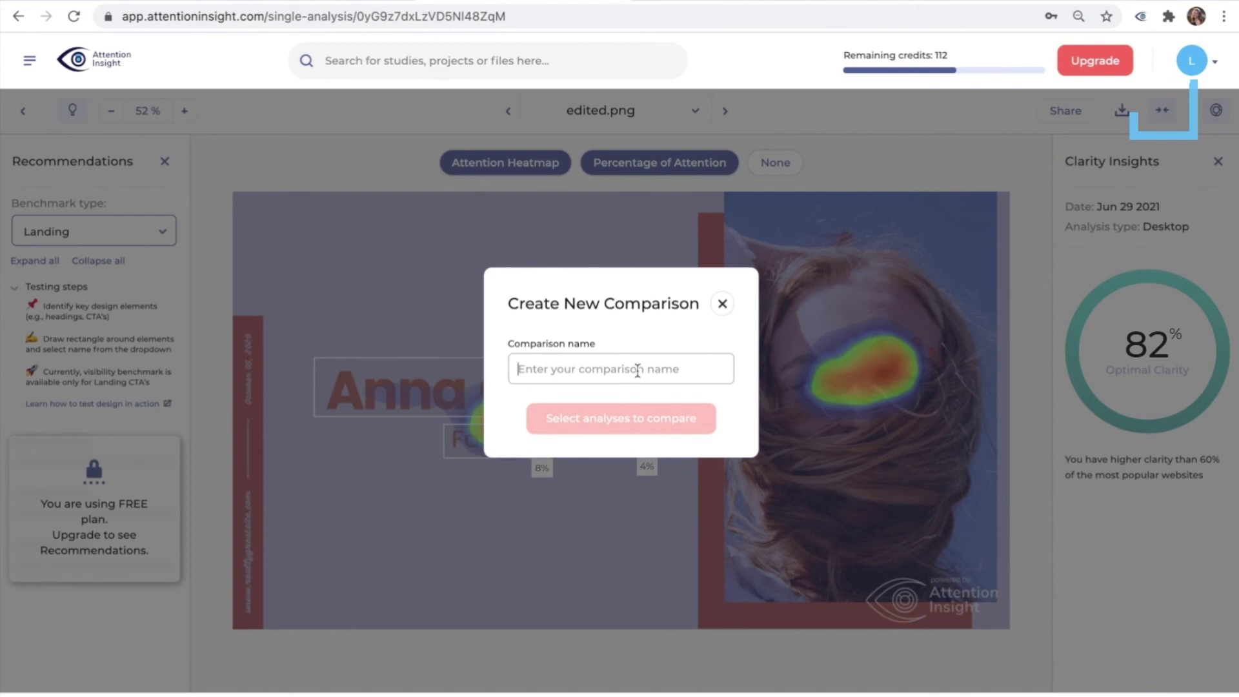
{"action": "type", "text": "presentation"}
{"action": "key", "text": "Return"}
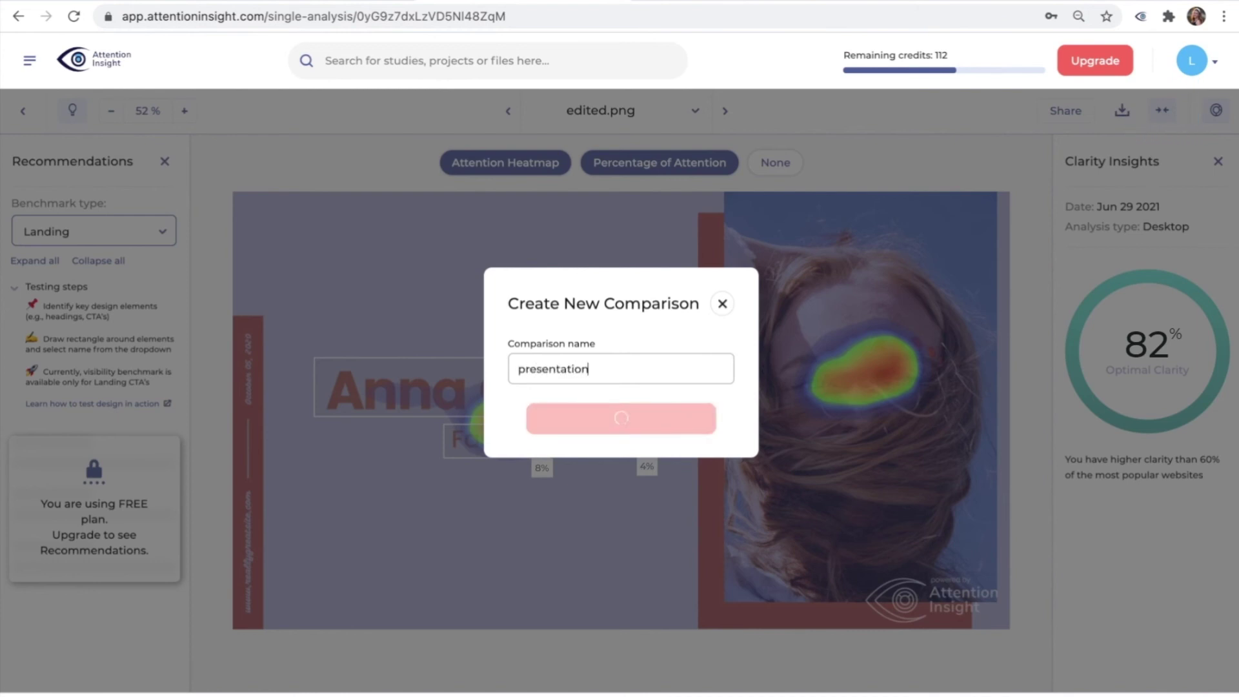
{"action": "left_click", "coordinate": [503, 298]}
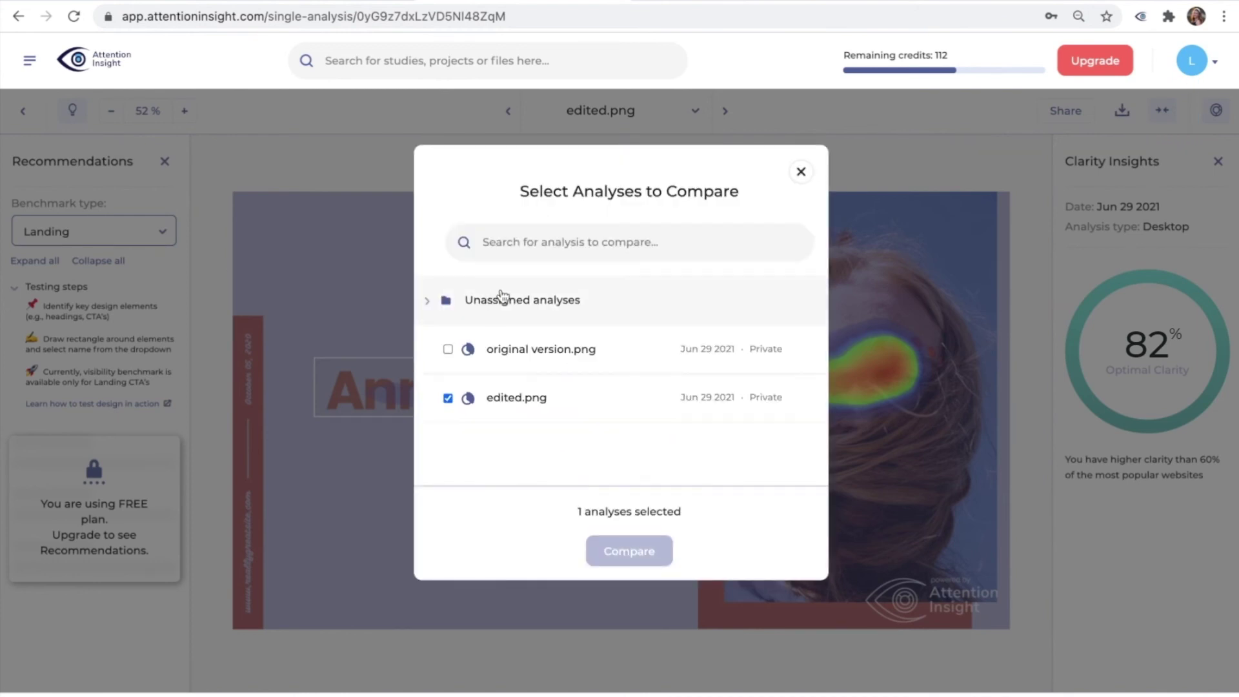
{"action": "left_click", "coordinate": [500, 351]}
{"action": "left_click", "coordinate": [636, 553]}
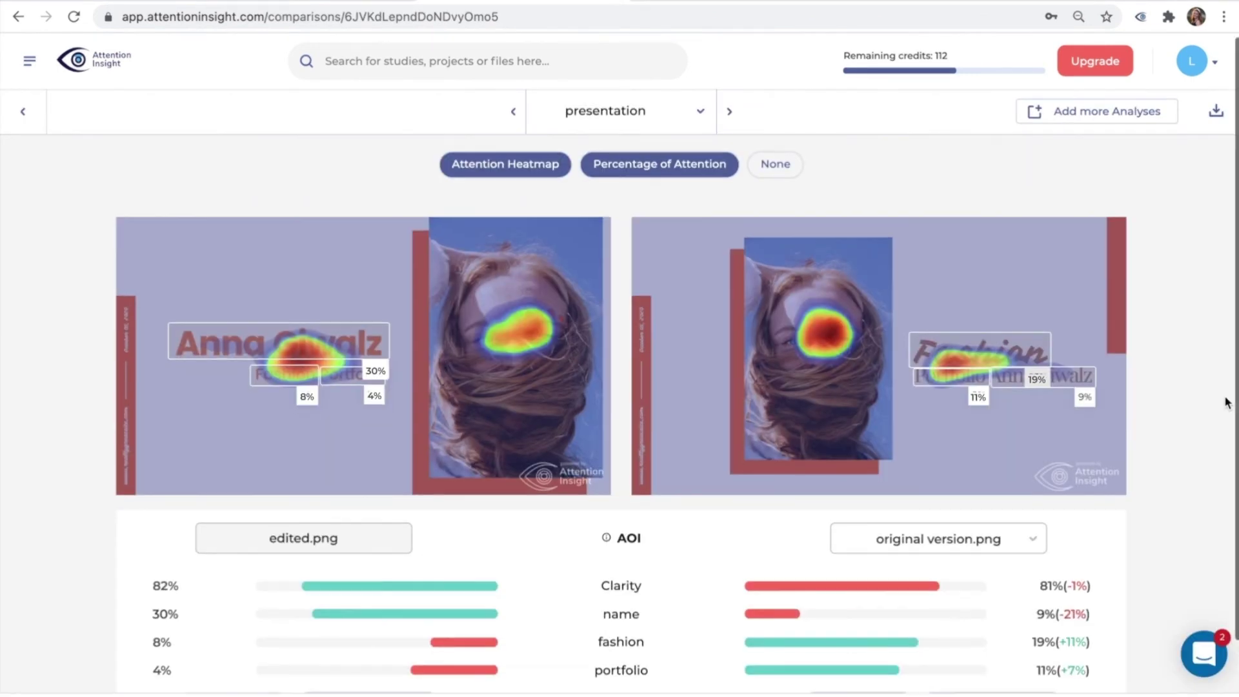
{"action": "scroll", "coordinate": [1228, 403], "scroll_direction": "down", "scroll_amount": 1}
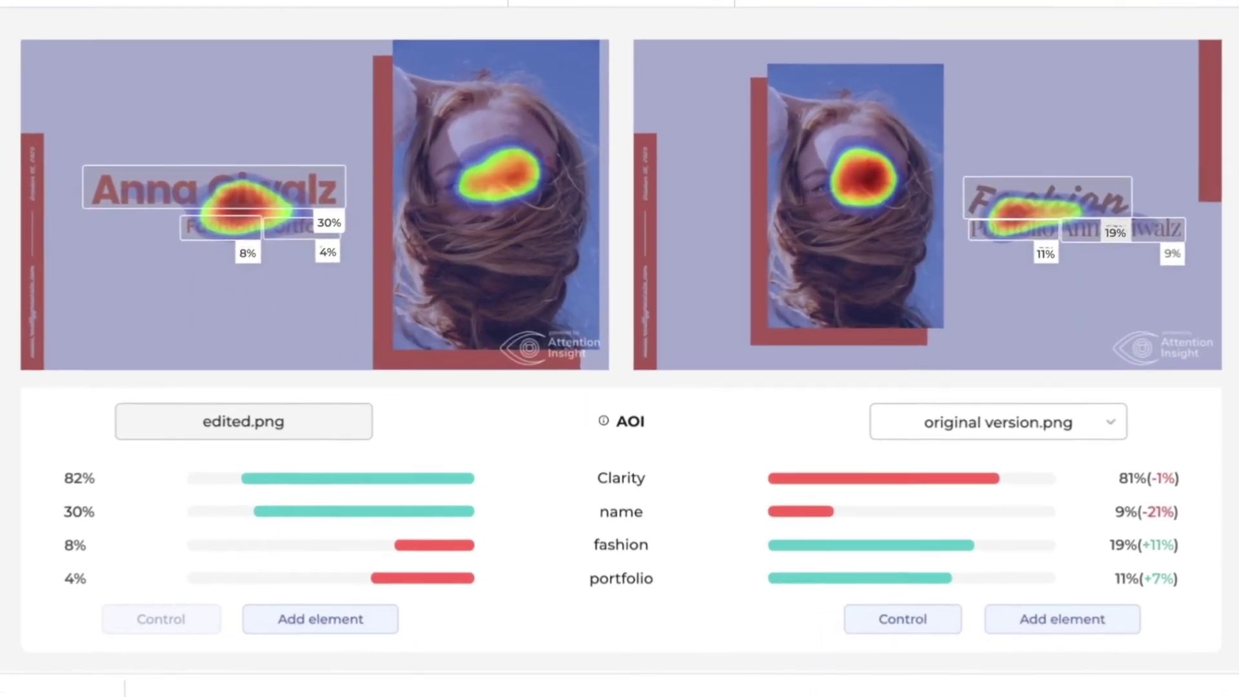